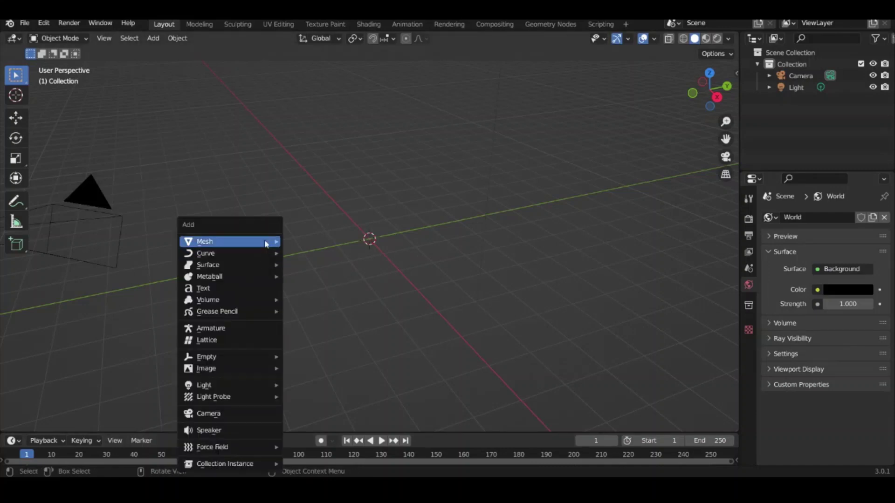
- Add an icosphere mesh to the scene
click(303, 285)
key(shift+a)
key(Escape)
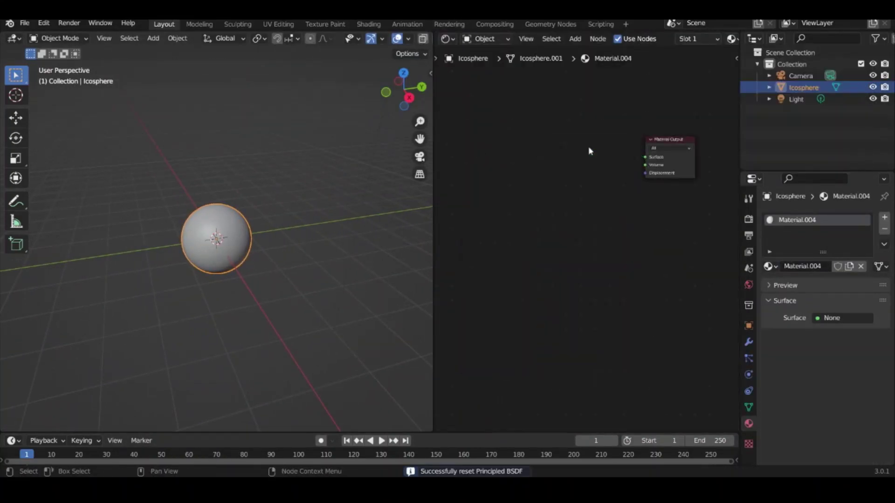
- Connect a Refraction BSDF to the material Surface, briefly trying a Layer Weight then deleting it
key(shift+a)
drag(606, 146, 645, 158)
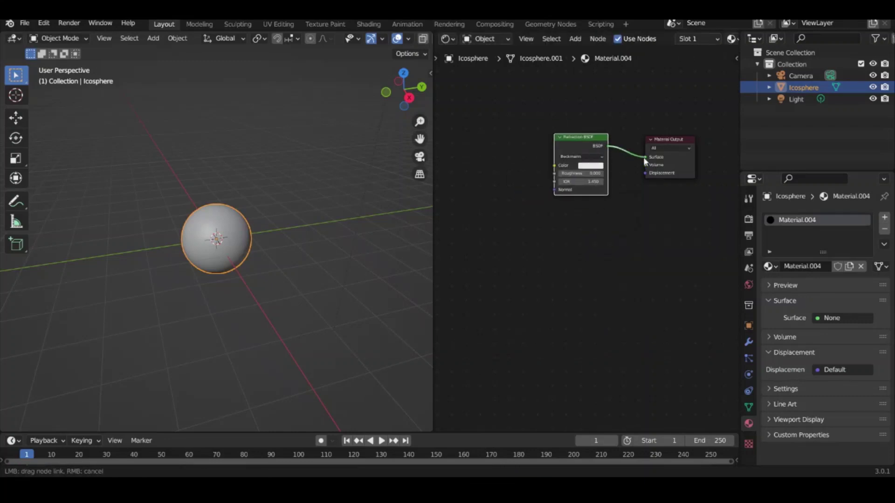
key(shift+a)
text(layer)
drag(527, 145, 551, 166)
click(551, 170)
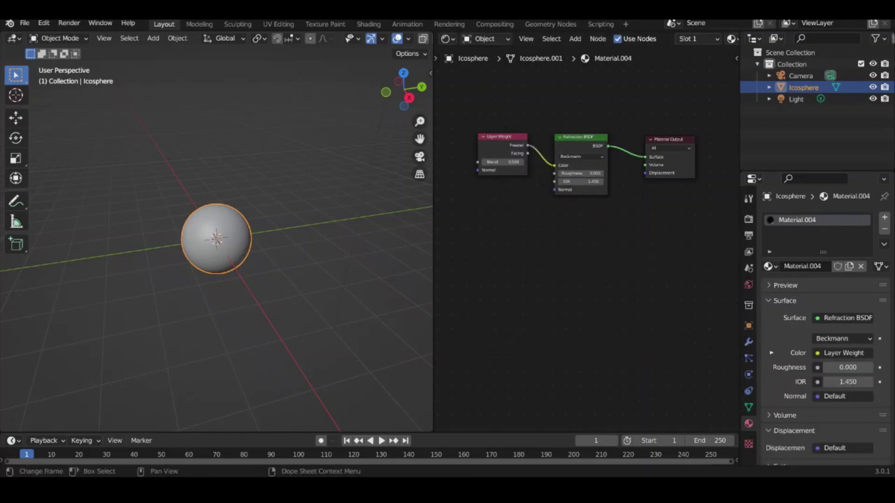
key(Delete)
- Add a ColorRamp and a Math Add node feeding the Refraction IOR
key(shift+a)
text(color)
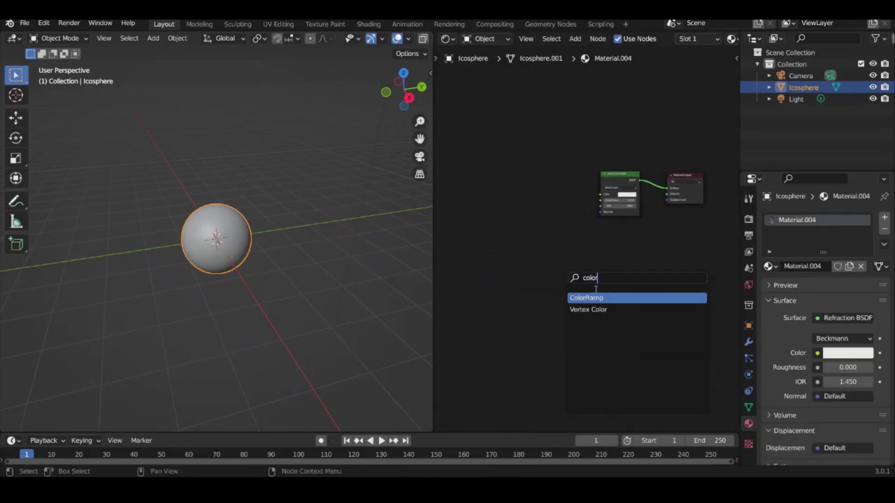
key(Return)
key(shift+a)
click(574, 264)
drag(575, 247, 601, 184)
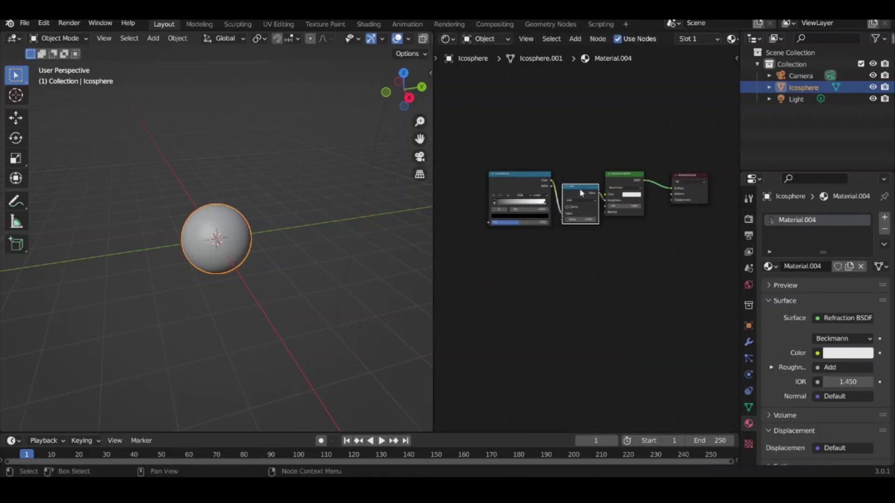
scroll(639, 320, up, 2)
- Place a Layer Weight node before the ColorRamp and link it in
key(shift+a)
click(649, 255)
click(675, 287)
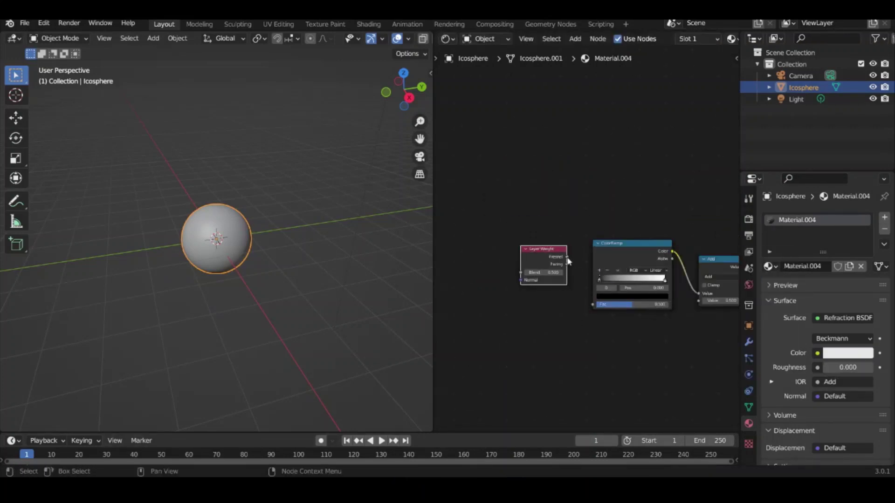
key(z)
click(300, 136)
- Switch the viewport to rendered shading with the Cycles render engine
key(Home)
click(748, 219)
click(852, 217)
- Add a scaled plane and give it a new material
key(shift+a)
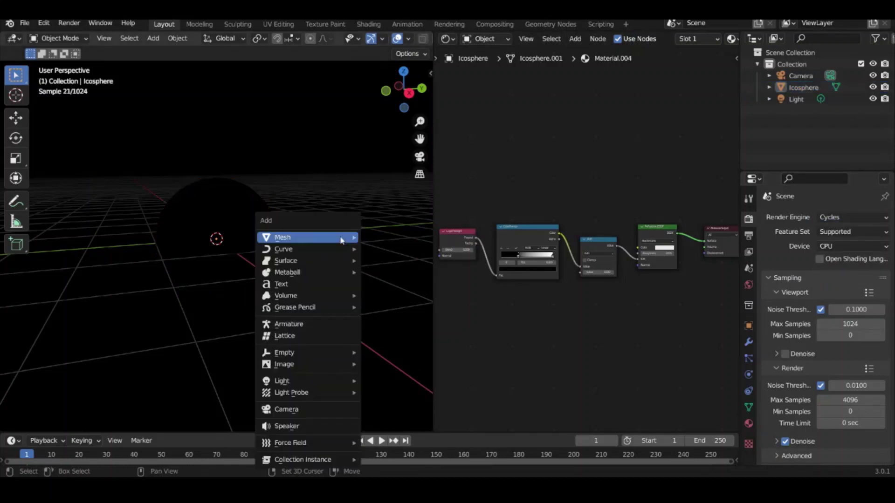
click(364, 233)
key(s)
click(748, 423)
click(840, 266)
click(847, 318)
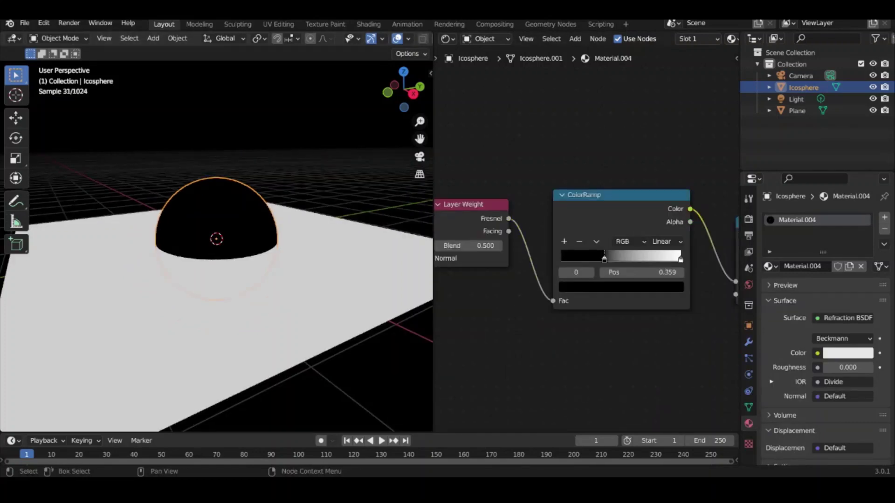
- Set Layer Weight Blend 0.9, refraction Roughness 0.142 and the ramp's black stop to 0.308
click(533, 249)
key(Return)
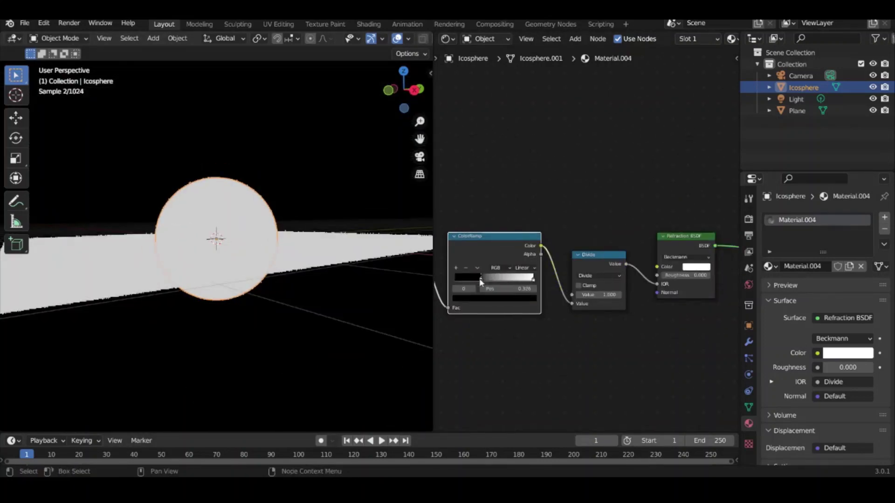
drag(630, 305, 643, 304)
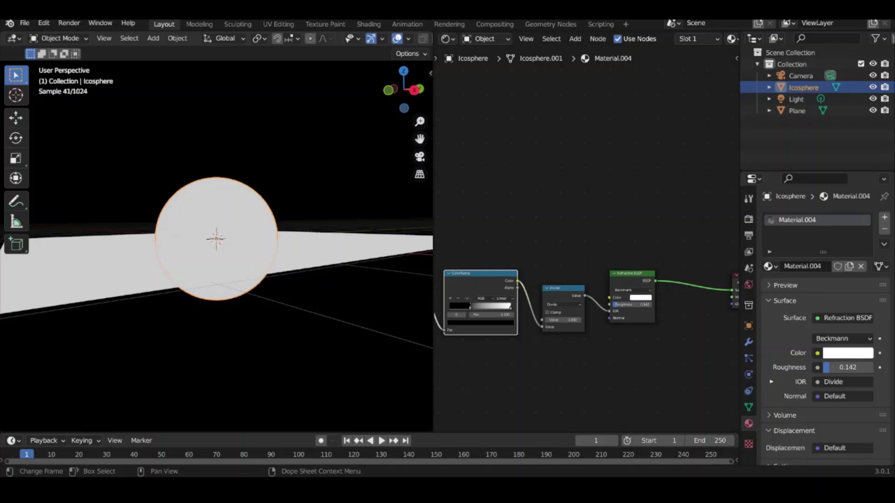
drag(590, 268, 585, 272)
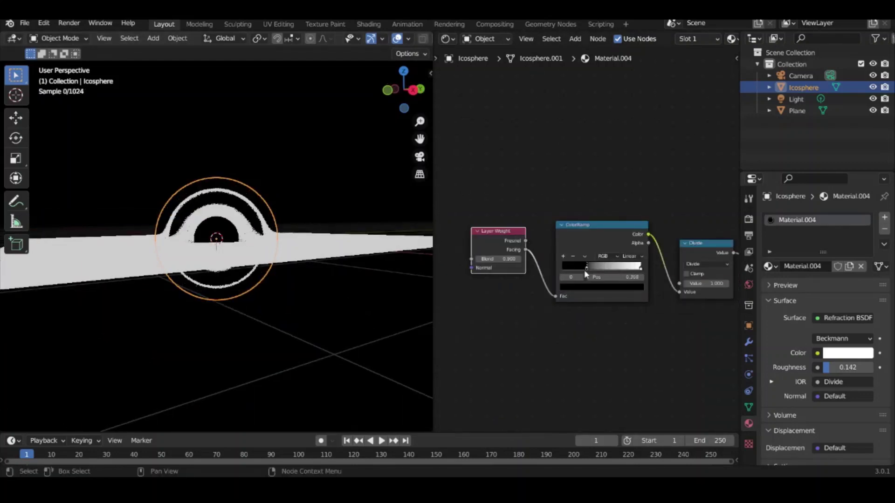
ctrl+scroll(577, 356, down, 5)
key(shift+a)
- Insert a Mix Shader just before the Material Output
text(mix)
key(Return)
click(637, 246)
- Add a light-blue Emission shader as the Mix Shader's second input
key(shift+a)
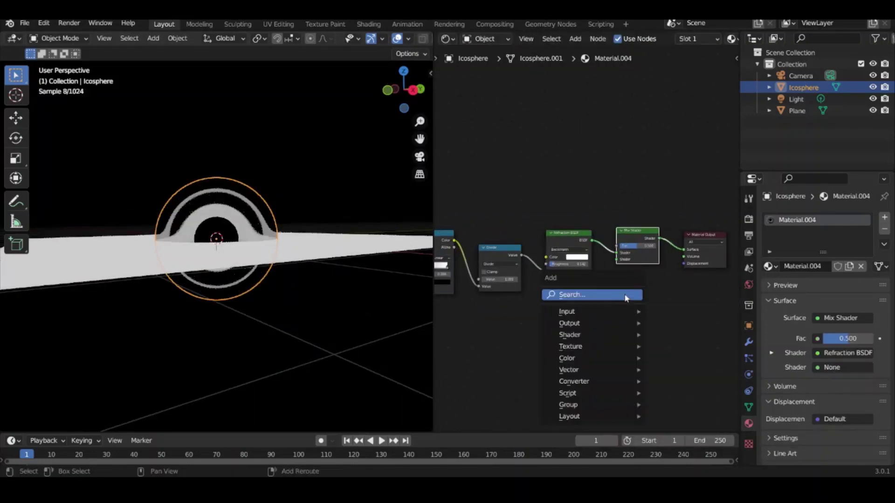
text(emission)
key(Return)
click(570, 326)
drag(591, 320, 617, 259)
click(600, 249)
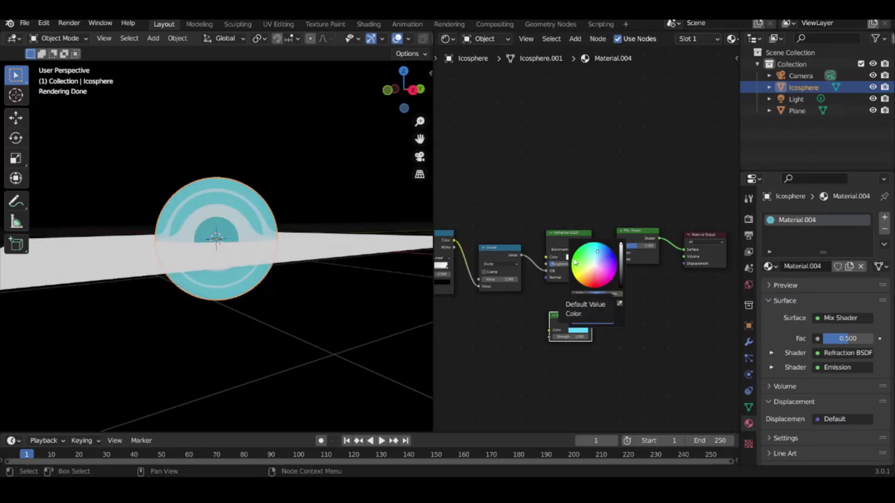
- Drive the Mix Shader Fac with a new ColorRamp fed by Layer Weight Facing
scroll(574, 263, up, 2)
key(shift+a)
click(650, 248)
click(582, 187)
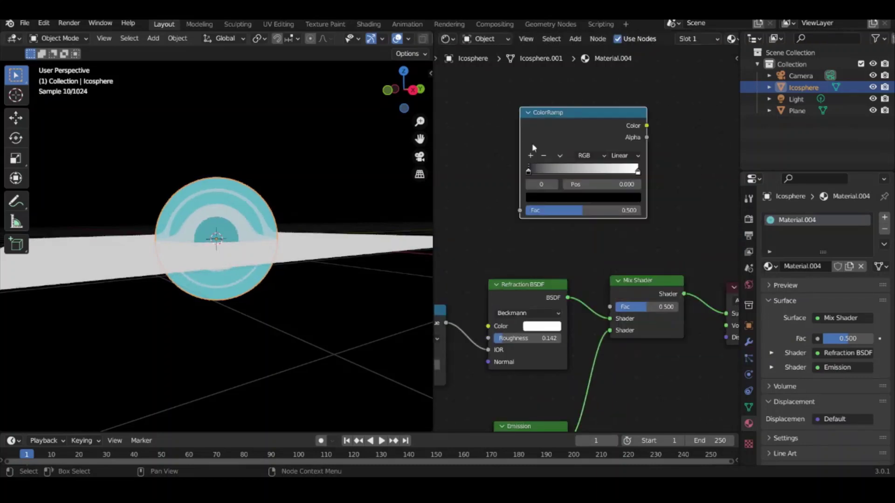
scroll(483, 262, down, 3)
scroll(483, 263, up, 3)
drag(609, 165, 584, 287)
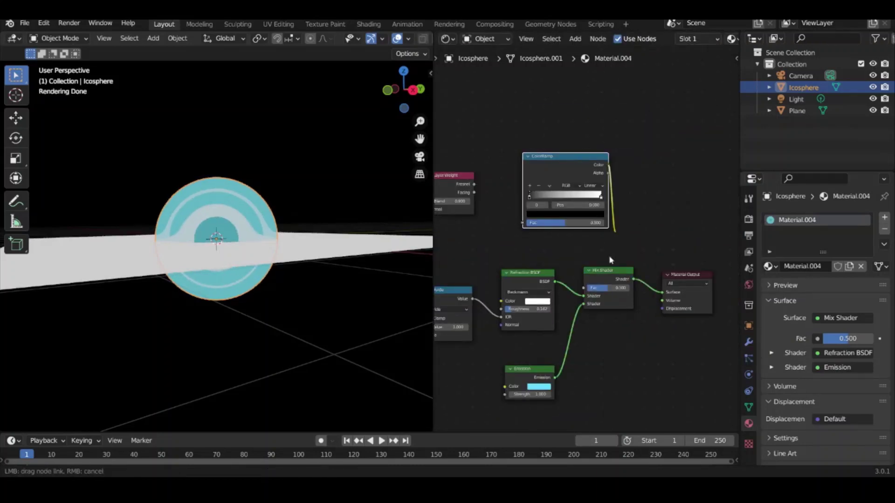
drag(559, 164, 516, 175)
drag(476, 240, 479, 233)
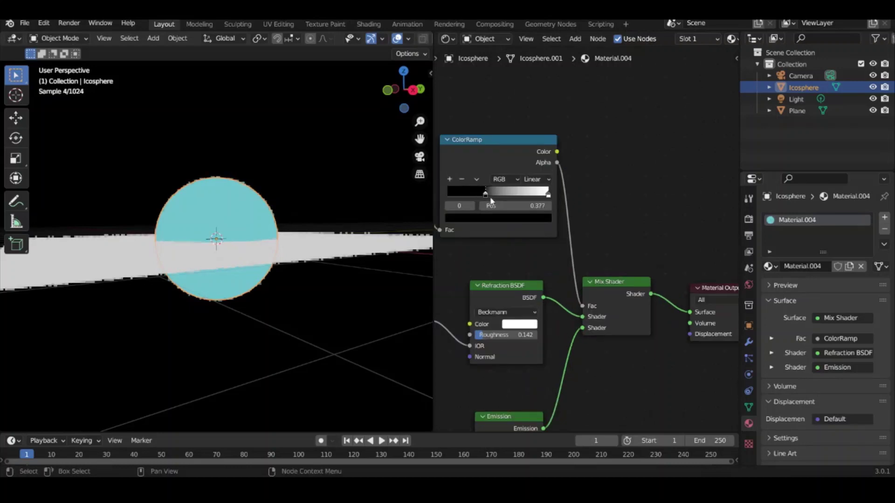
scroll(477, 276, up, 2)
scroll(585, 246, down, 5)
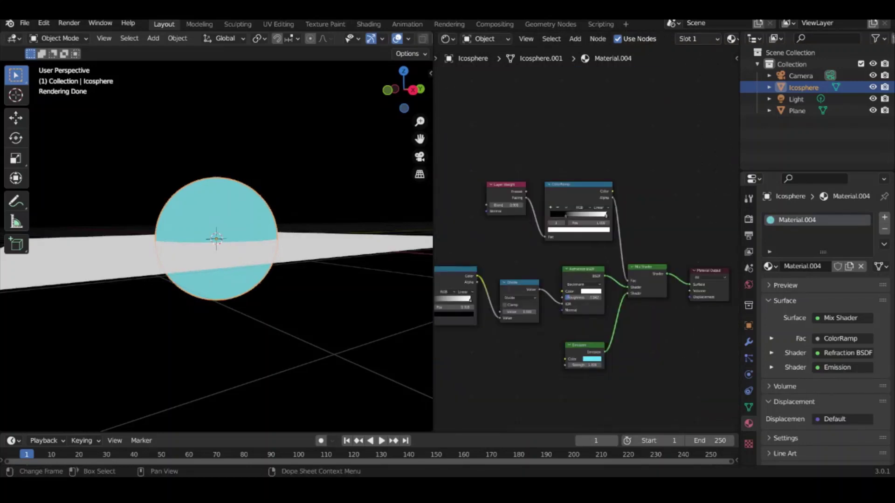
- Duplicate the ColorRamp and insert the copy before the Mix Shader Fac
scroll(578, 210, up, 2)
key(shift+d)
click(660, 166)
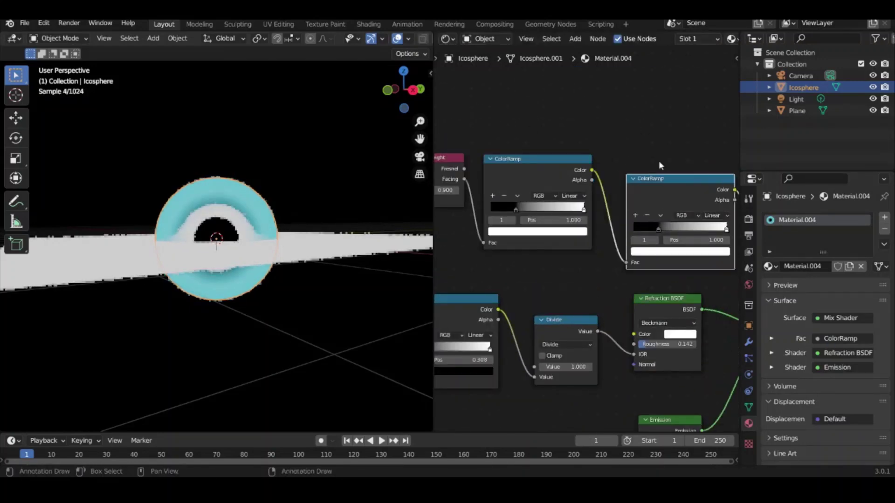
key(ctrl+z)
key(KP_Decimal)
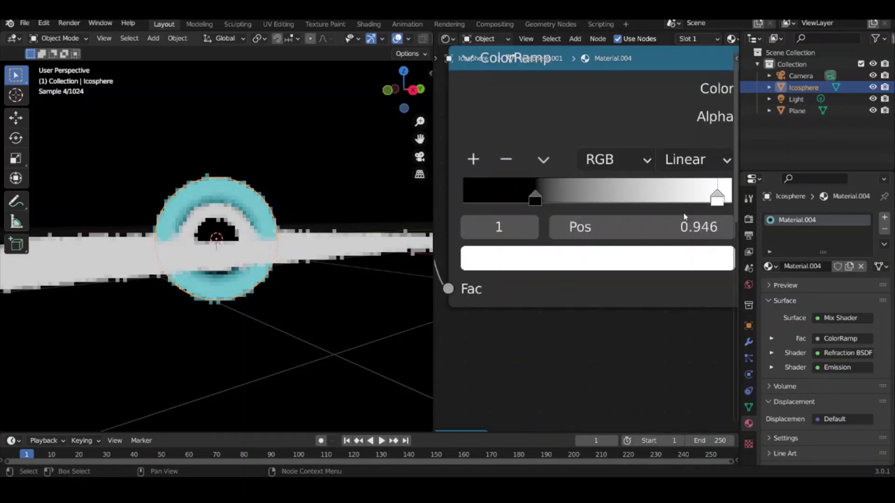
- Slide the duplicate ramp's stops to 0.471 and 0.775
mouse_move(717, 198)
mouse_down()
mouse_move(540, 198)
mouse_move(555, 196)
mouse_up()
click(535, 198)
click(473, 159)
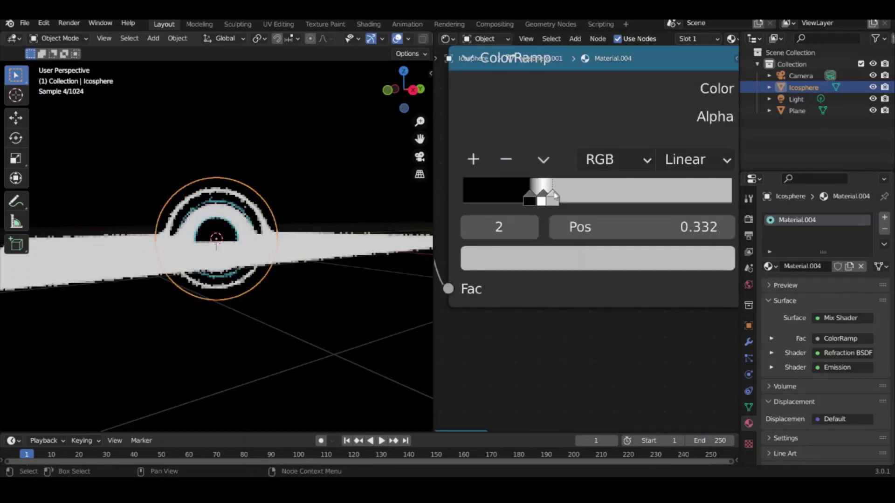
scroll(645, 294, down, 2)
key(ctrl+z)
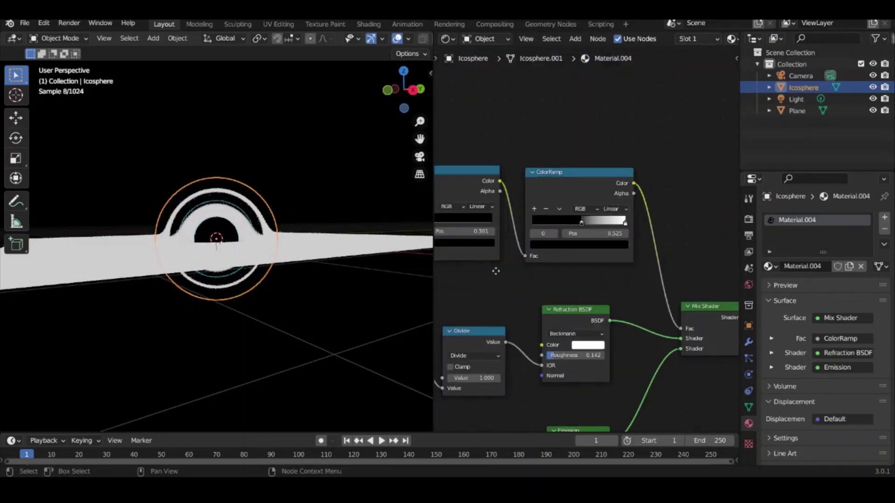
scroll(642, 213, up, 2)
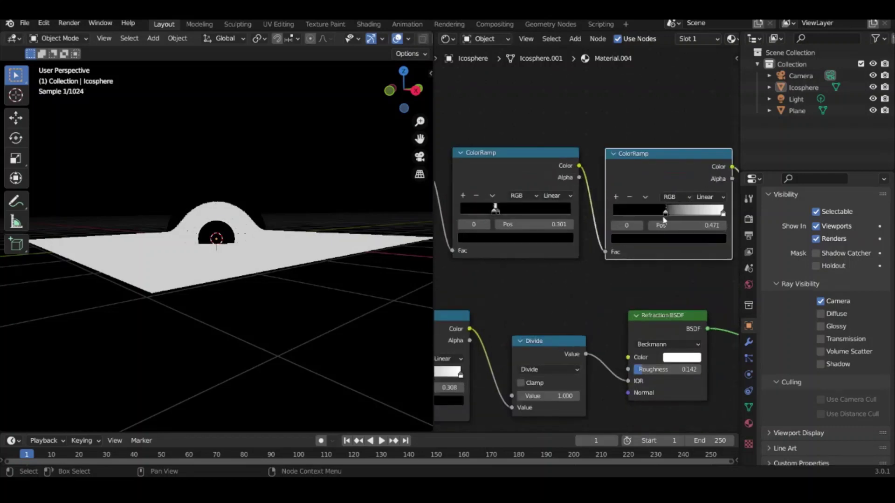
drag(715, 212, 691, 212)
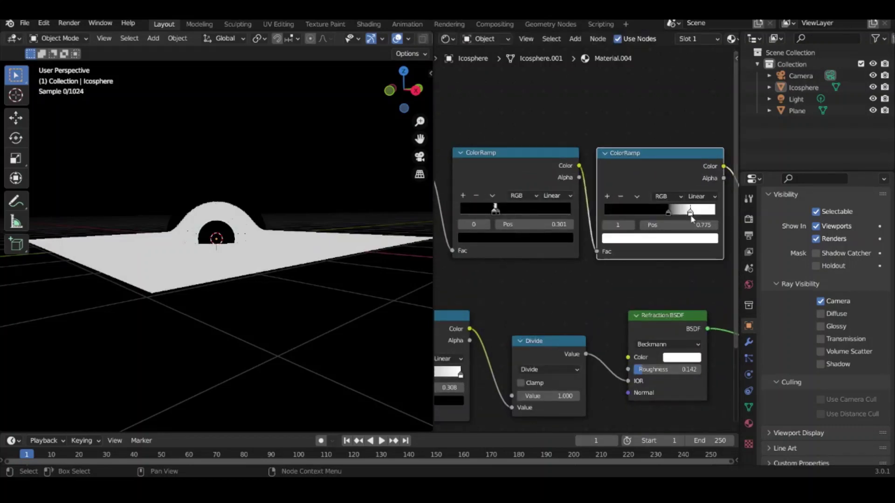
key(Home)
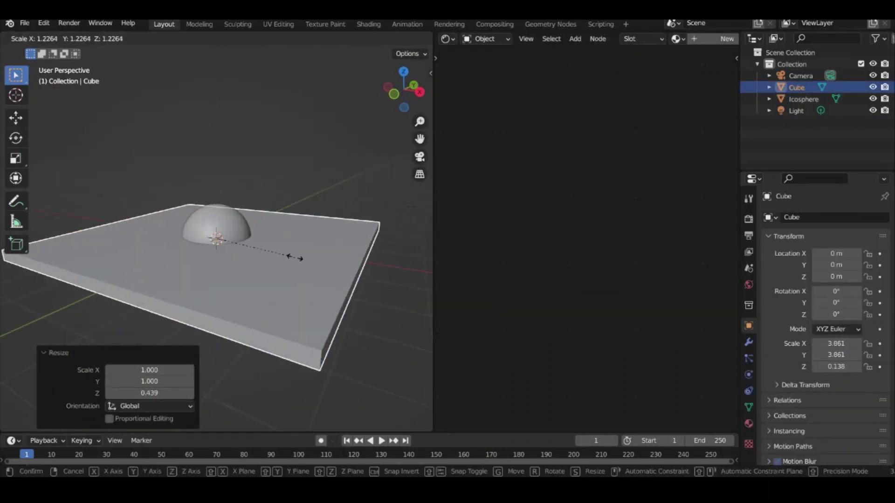
- Replace the Principled BSDF with a Principled Volume on the Volume output, viewed rendered
key(x)
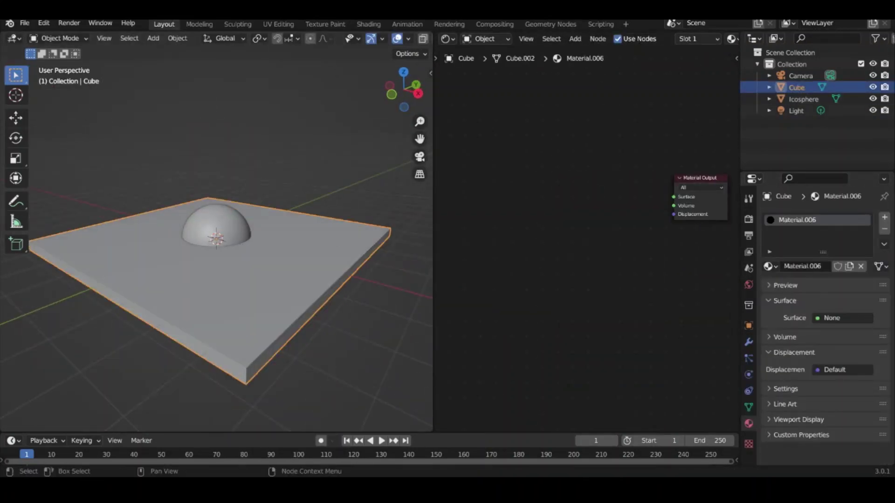
key(shift+a)
text(p)
click(620, 204)
drag(642, 185, 675, 206)
key(z)
click(210, 252)
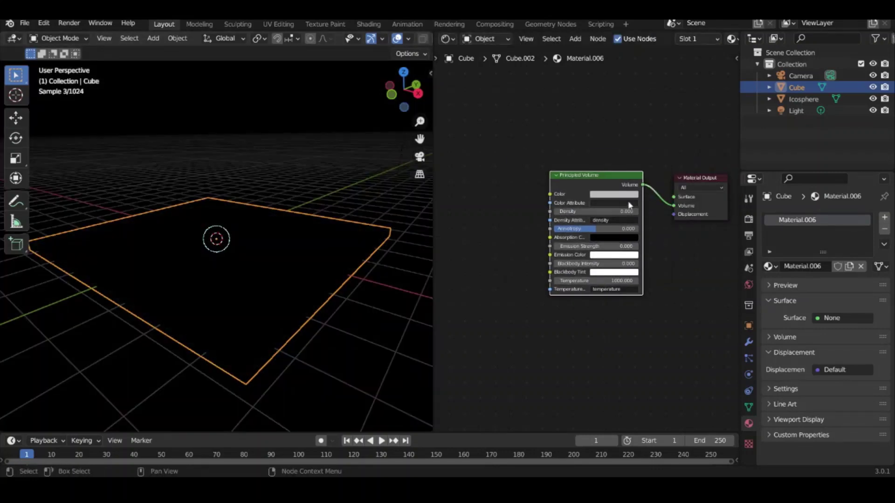
- Add a Spherical Gradient Texture feeding the volume's emission colour
key(shift+a)
text(grad)
key(Return)
click(515, 208)
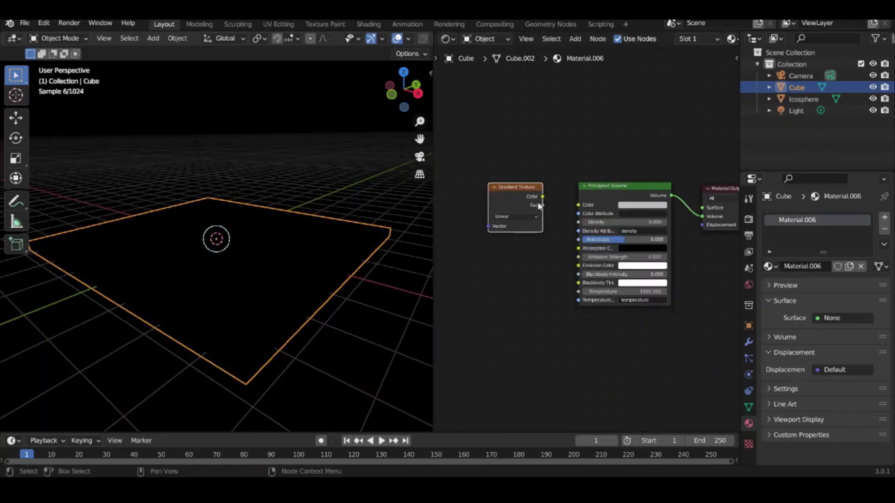
drag(542, 196, 578, 265)
click(515, 216)
click(504, 247)
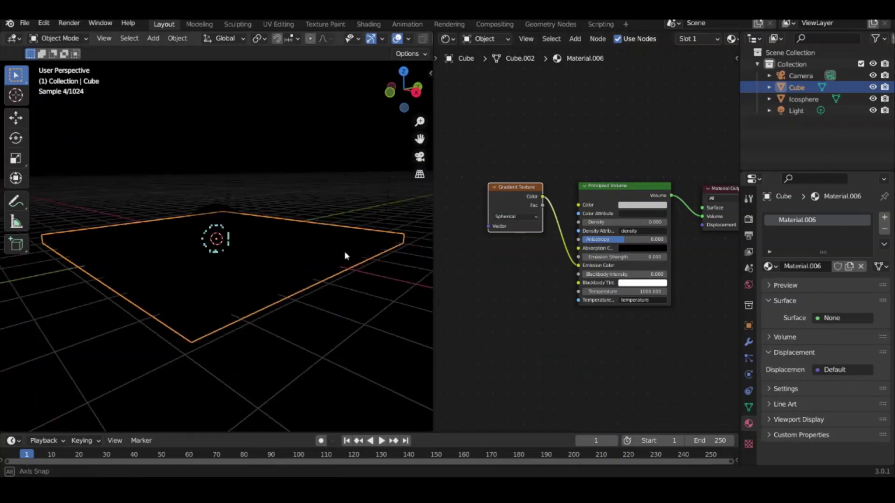
- Add Mapping and Texture Coordinate nodes to the gradient and link the coordinates
key(ctrl+t)
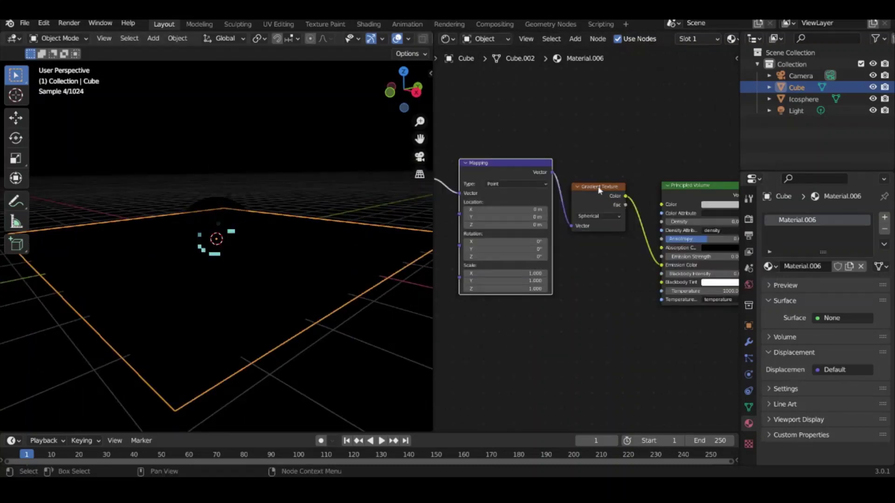
scroll(600, 190, down, 1)
drag(497, 204, 496, 204)
middle_drag(570, 321, 460, 327)
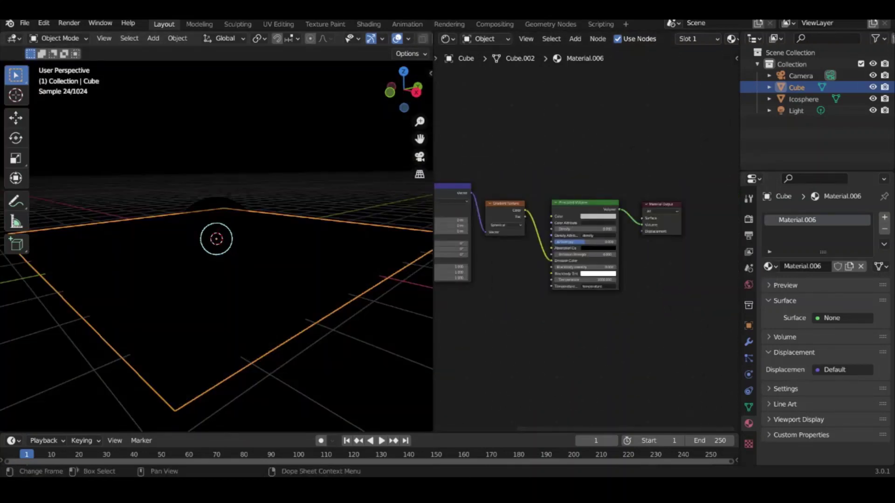
scroll(586, 238, up, 2)
mouse_move(315, 156)
middle_down()
mouse_move(333, 208)
mouse_move(338, 200)
middle_up()
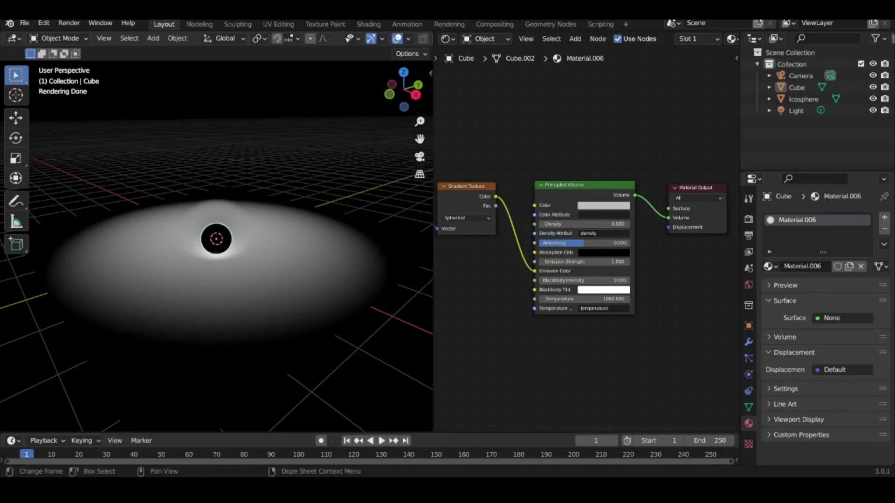
- Add a Noise Texture node and position the lower Gradient Texture beside it
scroll(573, 392, down, 3)
scroll(572, 392, up, 1)
key(shift+a)
text(textu)
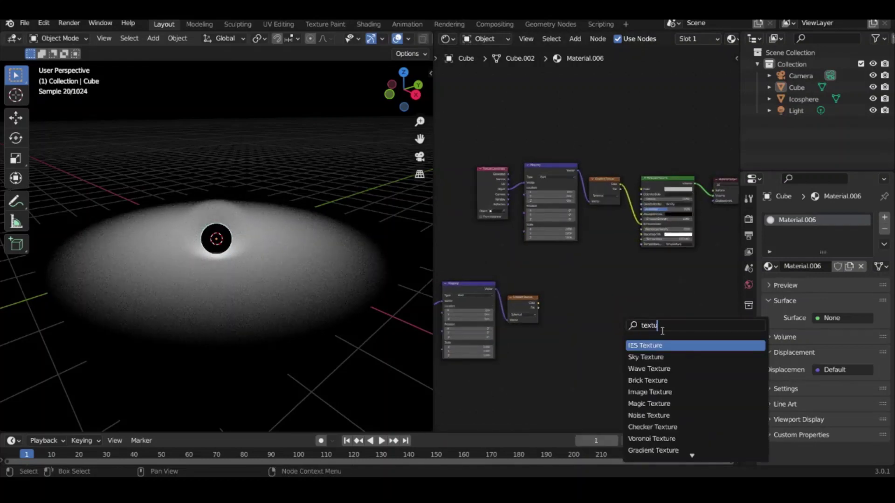
click(649, 415)
click(522, 305)
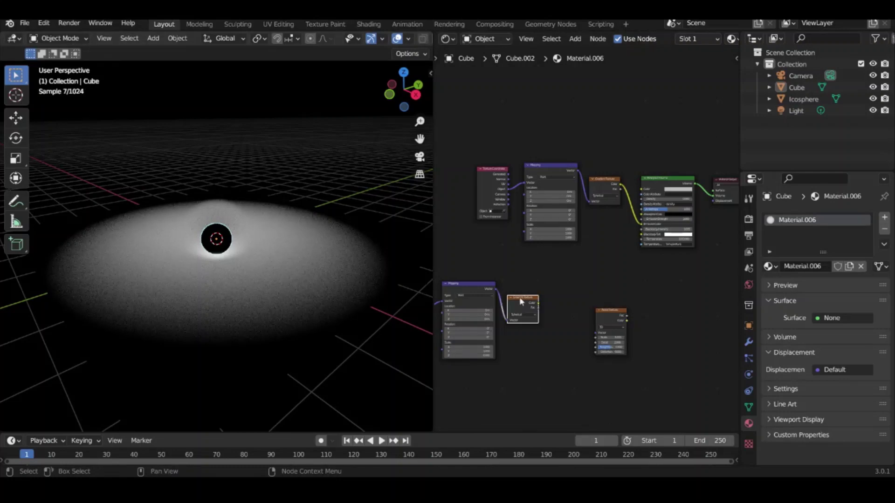
key(g)
click(397, 321)
mouse_move(396, 321)
middle_down()
mouse_move(270, 284)
mouse_move(324, 259)
middle_up()
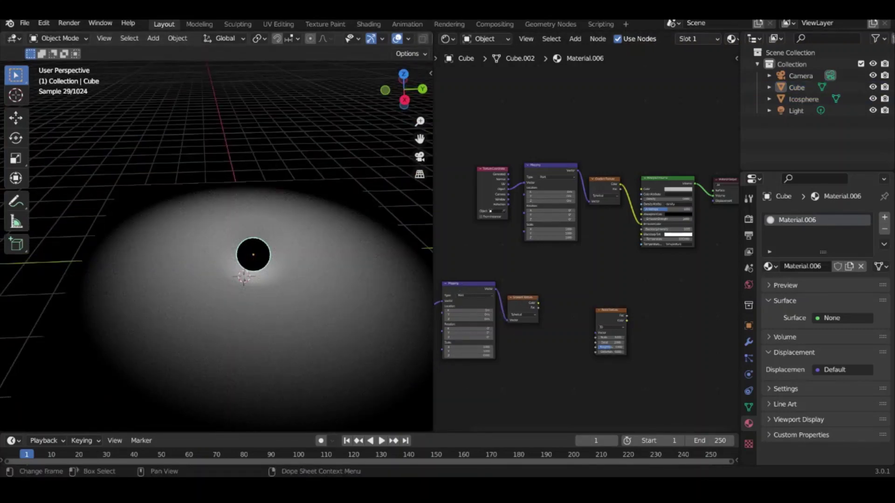
- Link the lower gradient's Color into the noise Vector and preview both on the disc
scroll(585, 239, up, 2)
drag(510, 341, 544, 363)
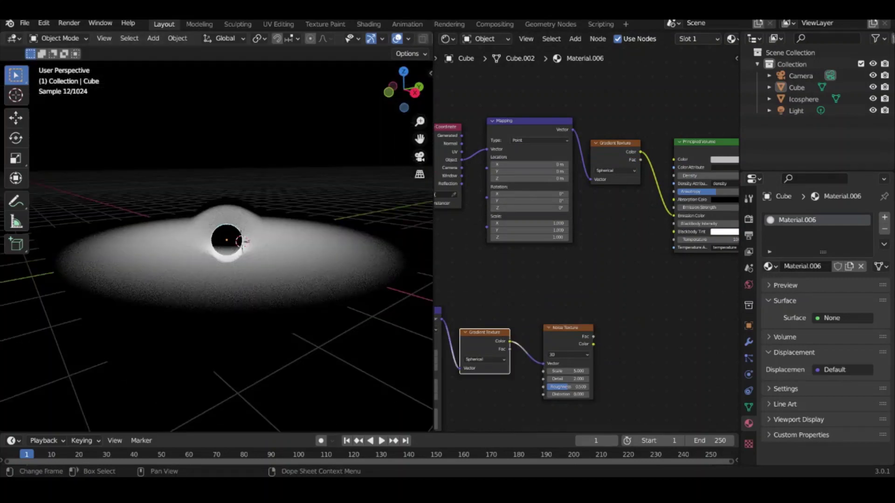
click(568, 329)
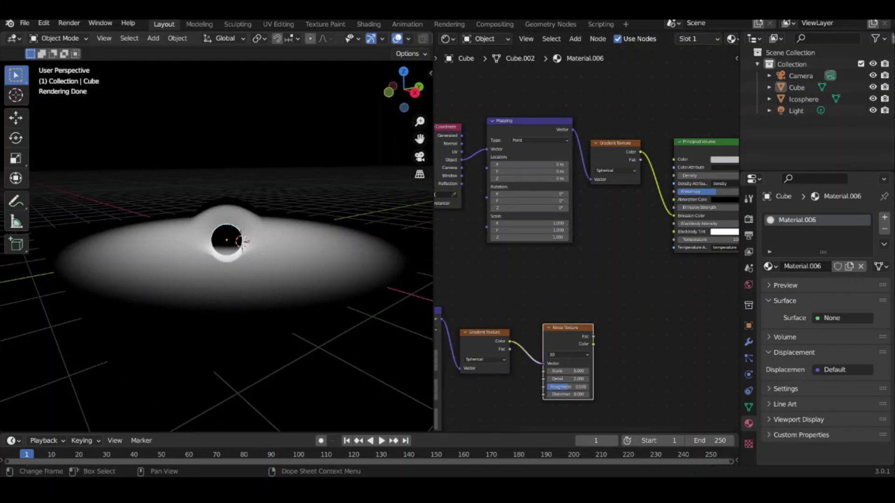
scroll(502, 276, down, 3)
click(529, 293)
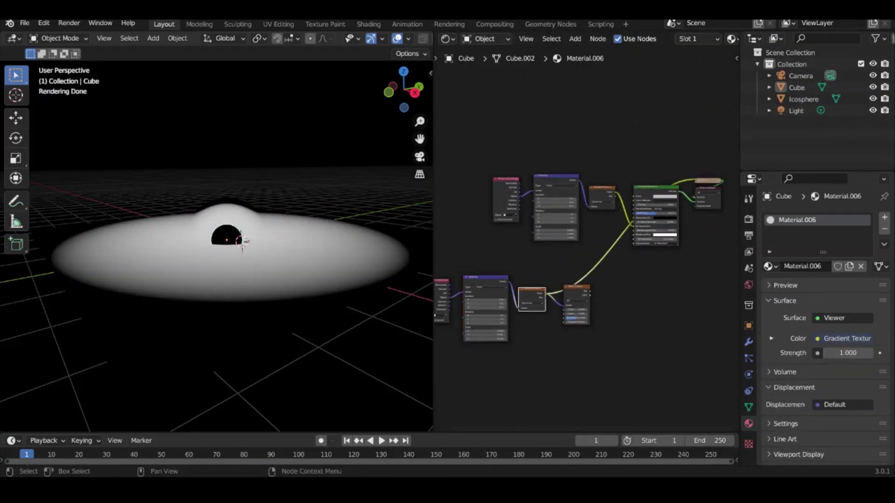
ctrl+shift+click(577, 299)
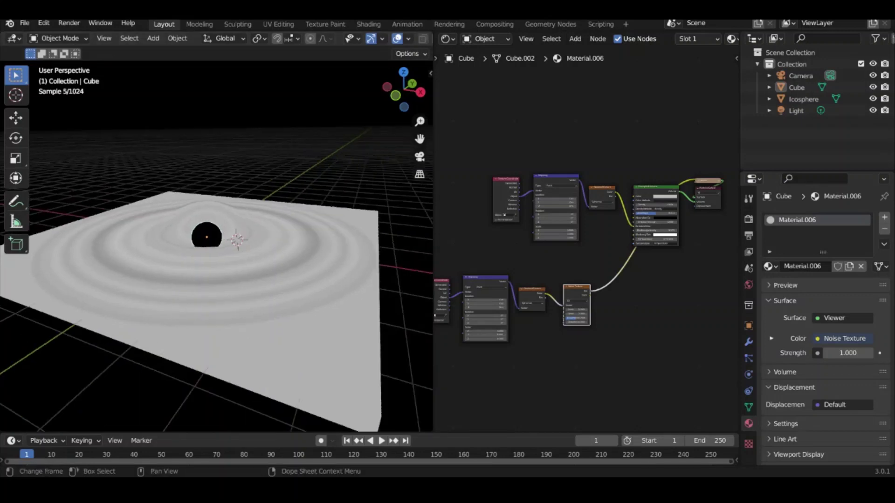
- Add a Mix node at Fac about 0.273 blending the gradient into the noise Vector
key(shift+a)
text(mix)
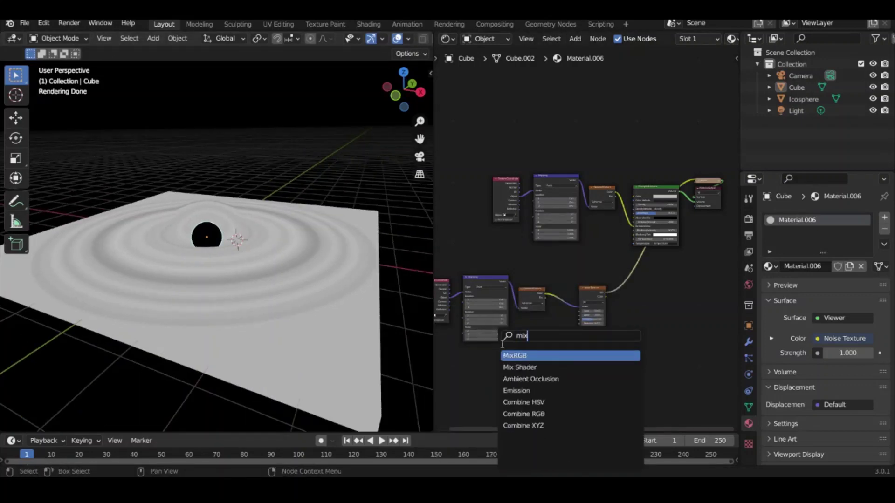
key(Return)
drag(529, 309, 529, 277)
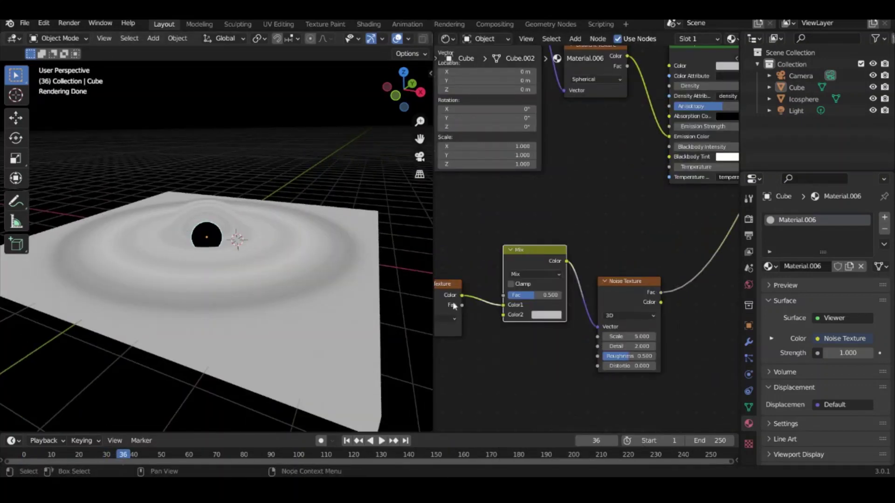
middle_drag(560, 326, 676, 291)
drag(652, 292, 634, 292)
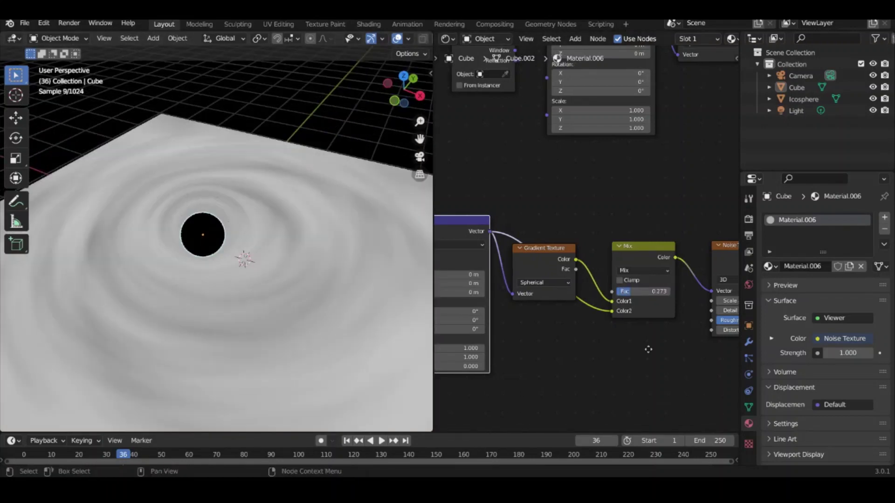
drag(536, 193, 567, 315)
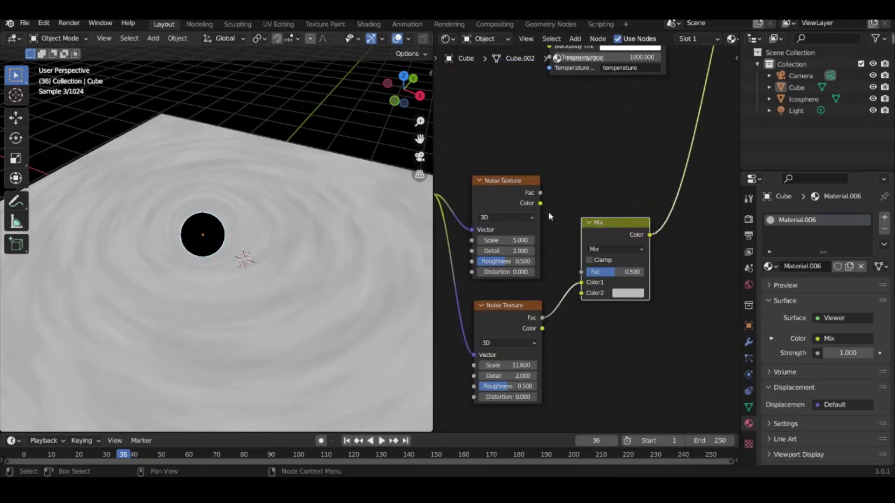
- Set the noise Mix blend mode to Overlay after trying Soft Light
click(615, 250)
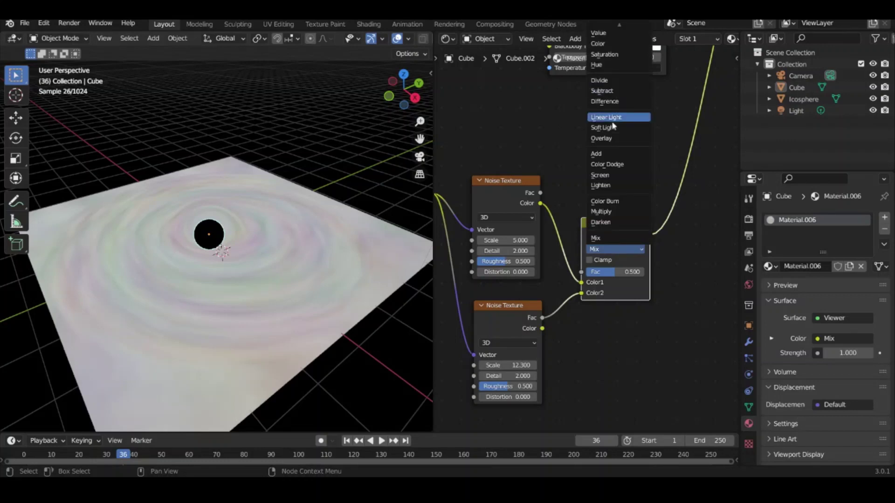
click(603, 127)
click(615, 250)
click(615, 260)
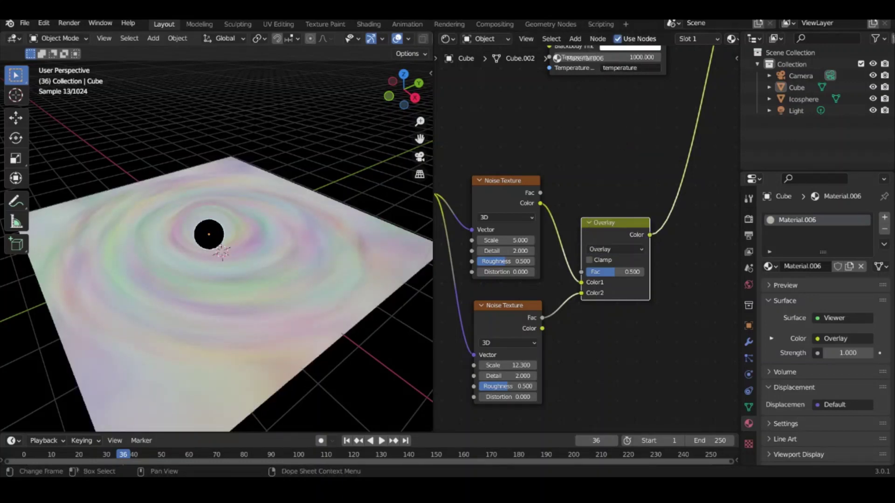
- Duplicate a Noise Texture and the Overlay node, and raise the bottom noise's Scale
key(shift+d)
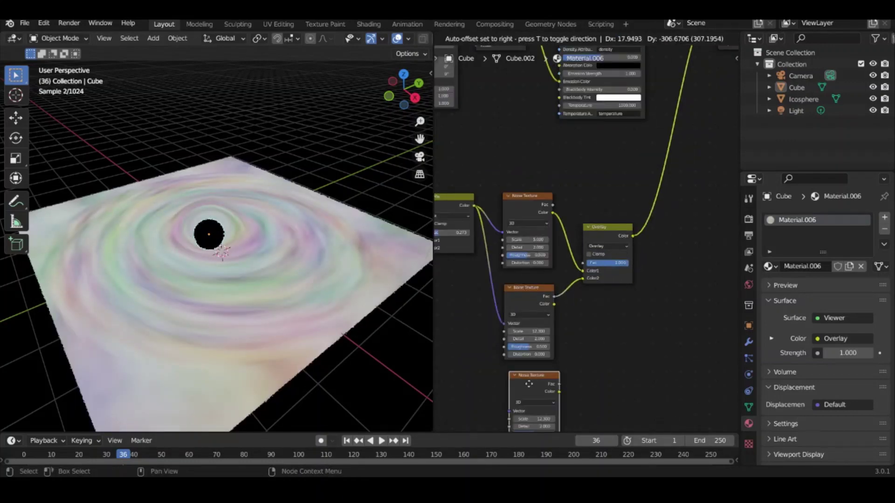
click(547, 328)
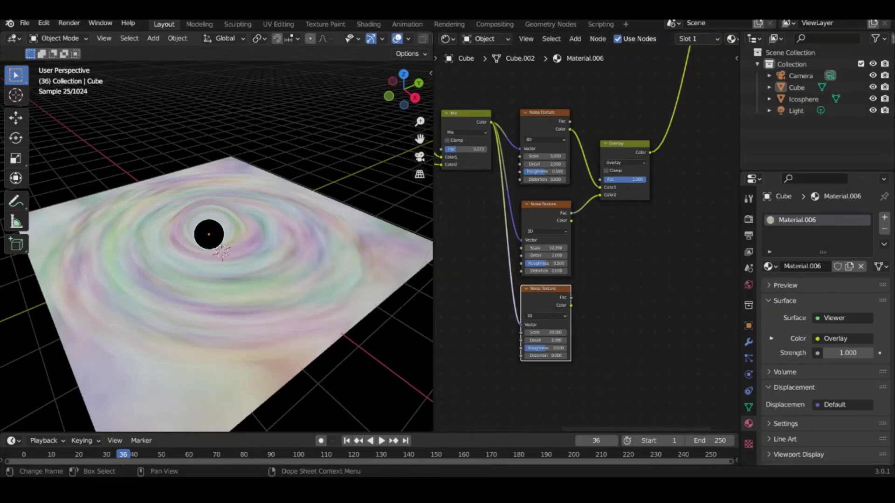
key(shift+d)
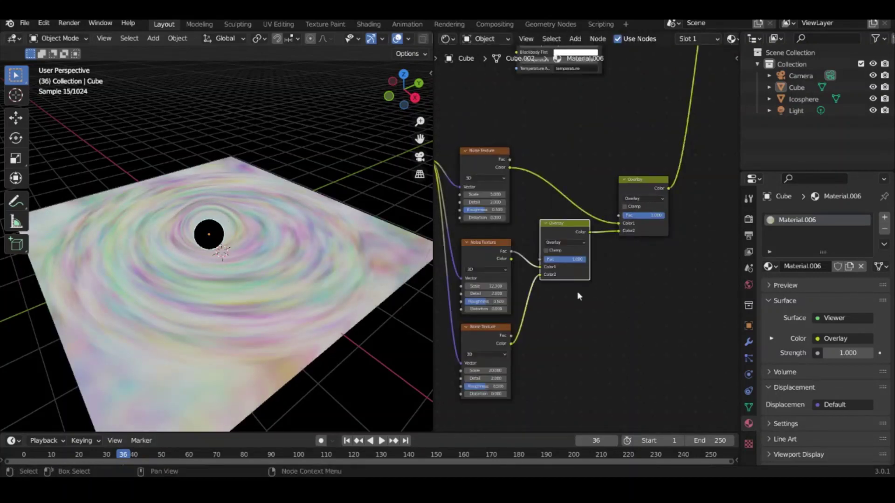
middle_drag(215, 280, 215, 261)
drag(485, 371, 513, 371)
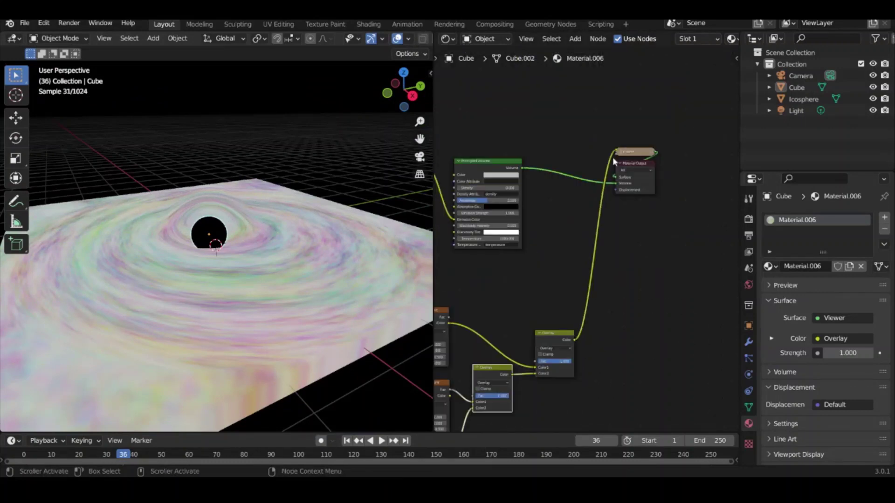
- Link the combined Overlay output into the Principled Volume emission colour
scroll(547, 256, down, 2)
scroll(547, 256, up, 3)
middle_drag(327, 261, 302, 261)
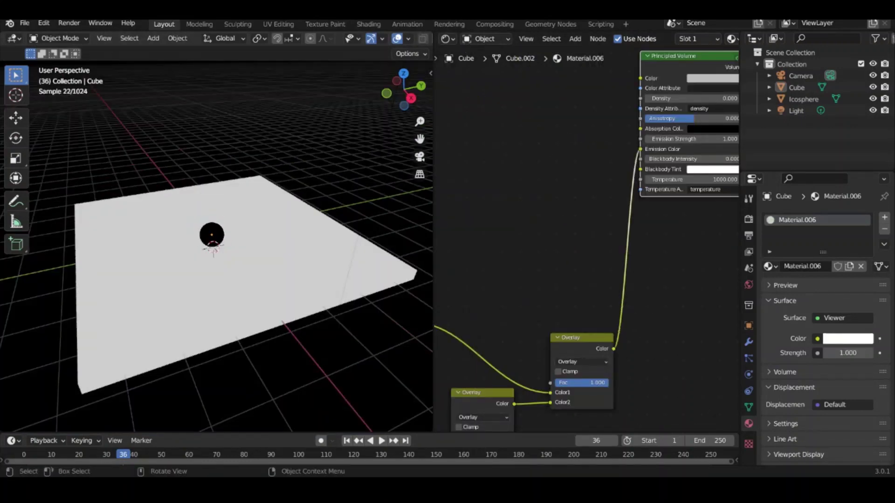
scroll(593, 252, down, 3)
scroll(593, 252, up, 2)
- Preview the Overlay swirl through a Viewer node, then delete the Viewer
drag(659, 110, 641, 108)
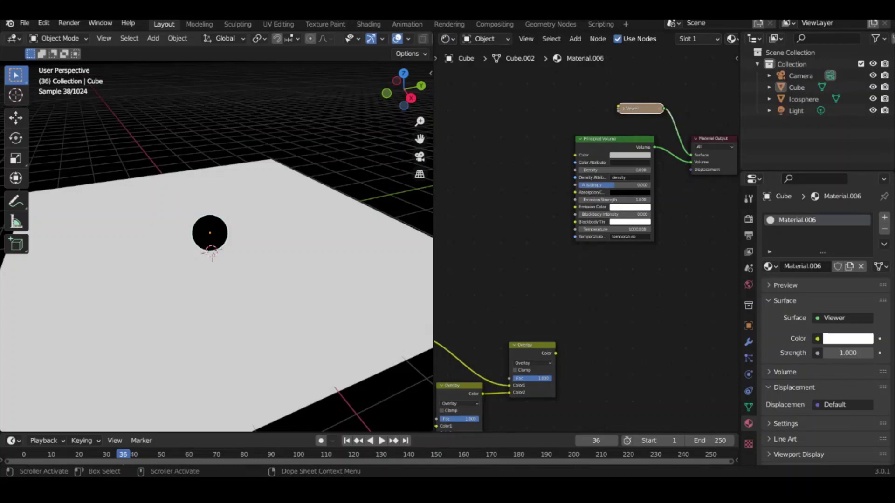
middle_drag(674, 254, 596, 255)
ctrl+shift+click(529, 363)
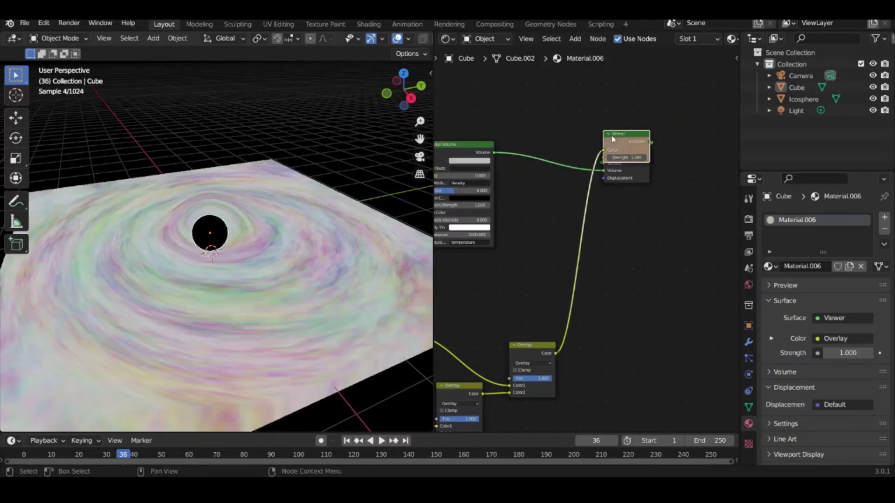
middle_drag(529, 364, 608, 364)
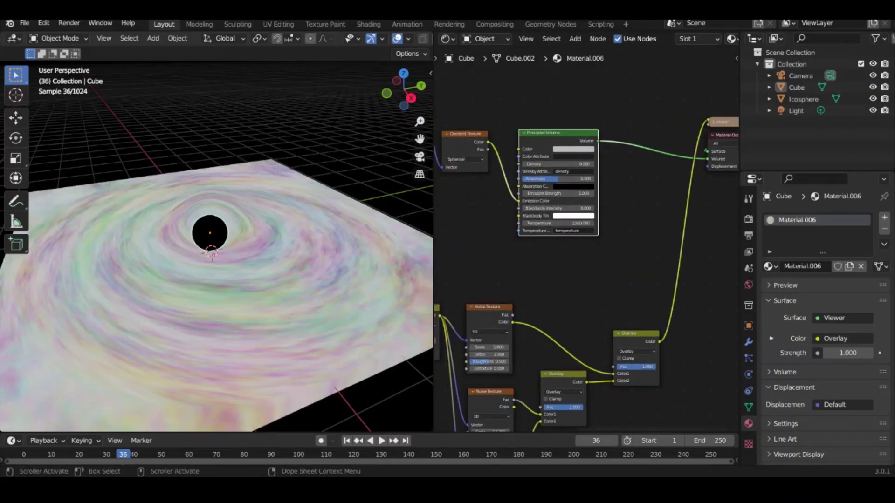
key(Delete)
middle_drag(594, 170, 684, 181)
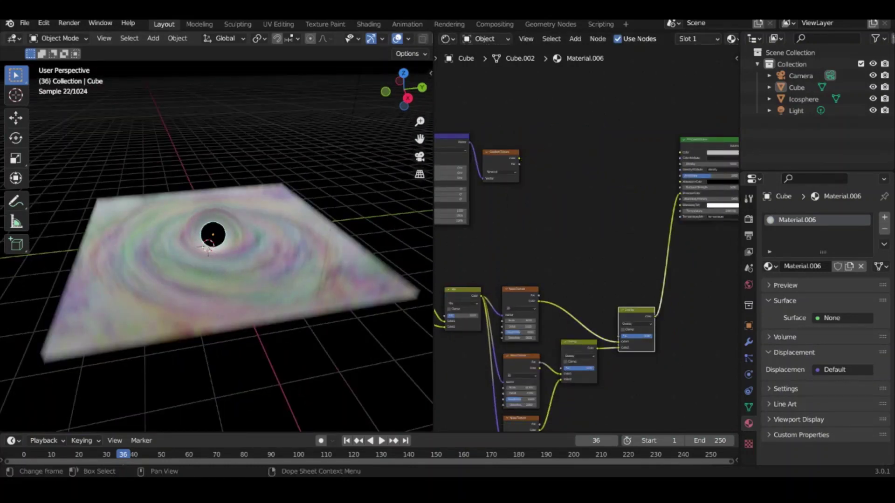
- Add a Mix node above the Overlays and set its blend mode to Multiply
scroll(586, 280, up, 3)
key(shift+a)
text(mix)
key(Return)
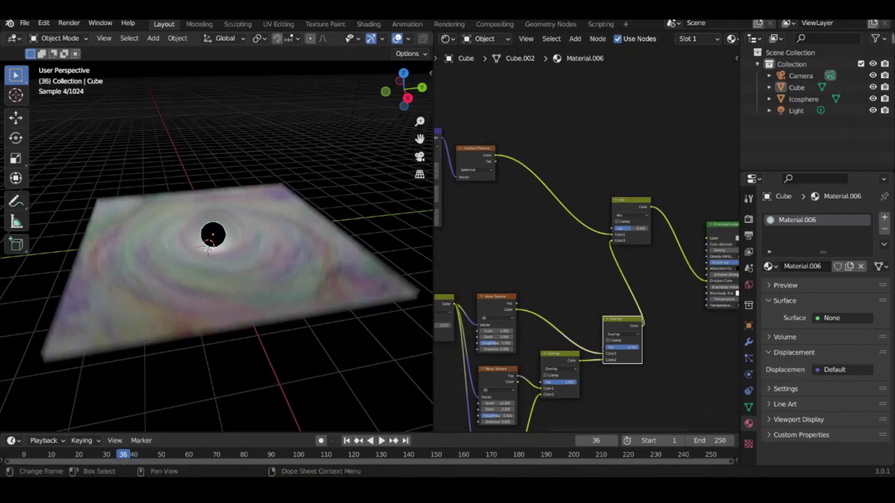
click(631, 216)
scroll(687, 286, up, 3)
click(680, 235)
- Rearrange the node tree by moving the lower and top node groups aside
scroll(653, 233, down, 3)
scroll(401, 251, up, 3)
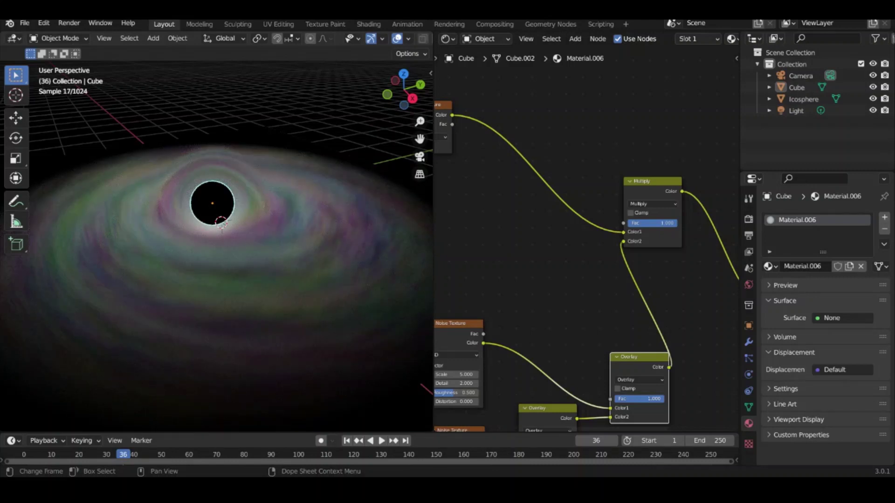
scroll(332, 83, down, 3)
scroll(677, 89, down, 4)
mouse_move(606, 208)
mouse_down()
mouse_move(562, 225)
mouse_move(648, 186)
mouse_up()
drag(494, 164, 541, 184)
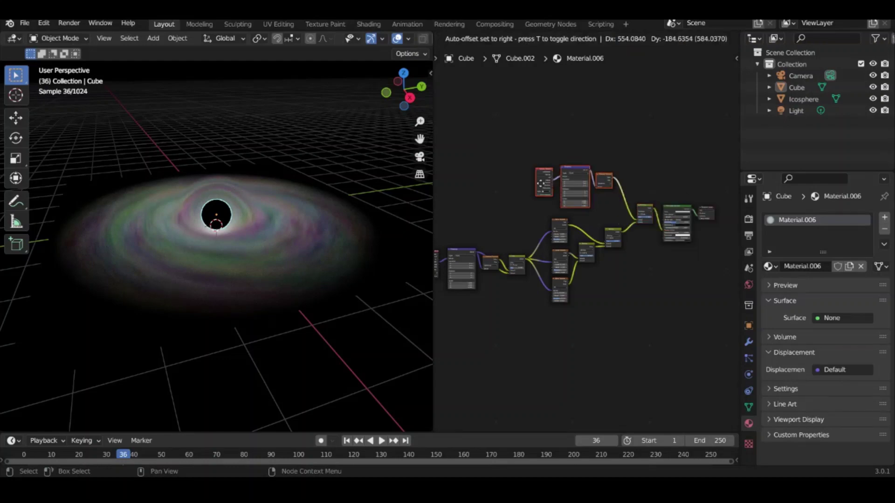
click(619, 235)
scroll(620, 236, up, 3)
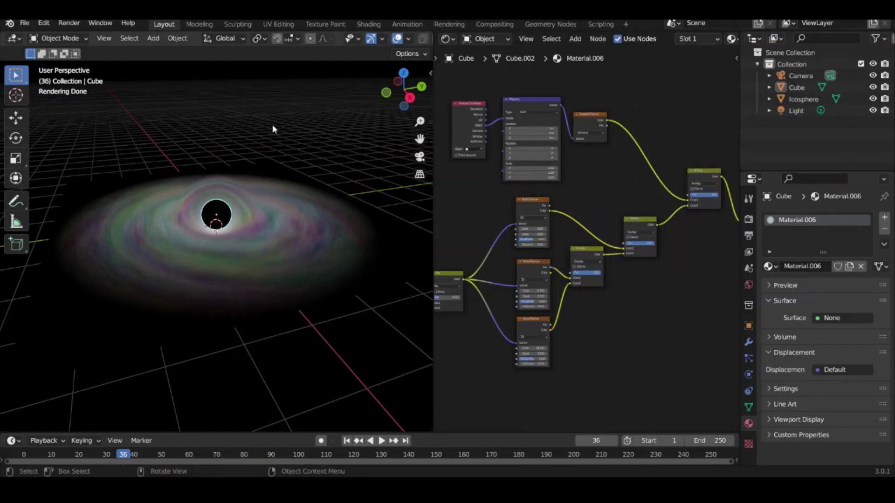
- Insert a ColorRamp between the Gradient Texture and Multiply, sliding its black stop inward
middle_drag(273, 125, 275, 153)
key(KP_3)
scroll(491, 63, up, 4)
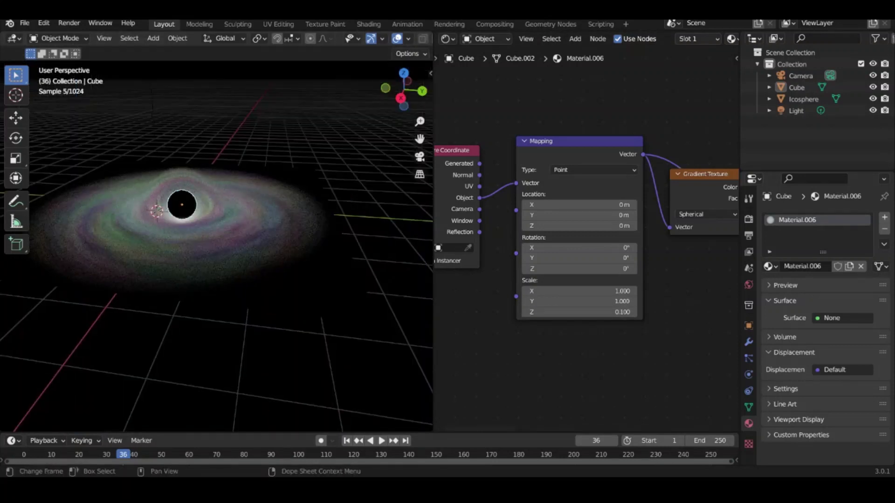
scroll(533, 240, down, 5)
scroll(534, 240, up, 3)
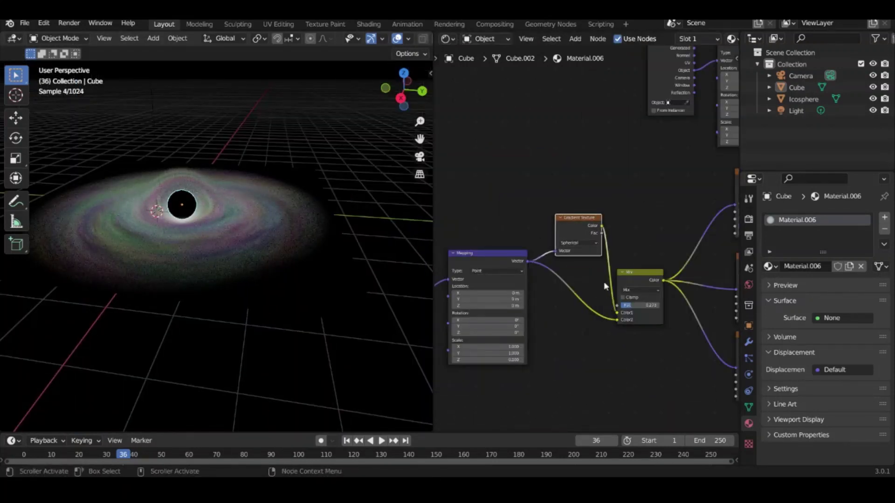
scroll(603, 282, down, 2)
key(shift+a)
text(colo)
key(Return)
click(581, 203)
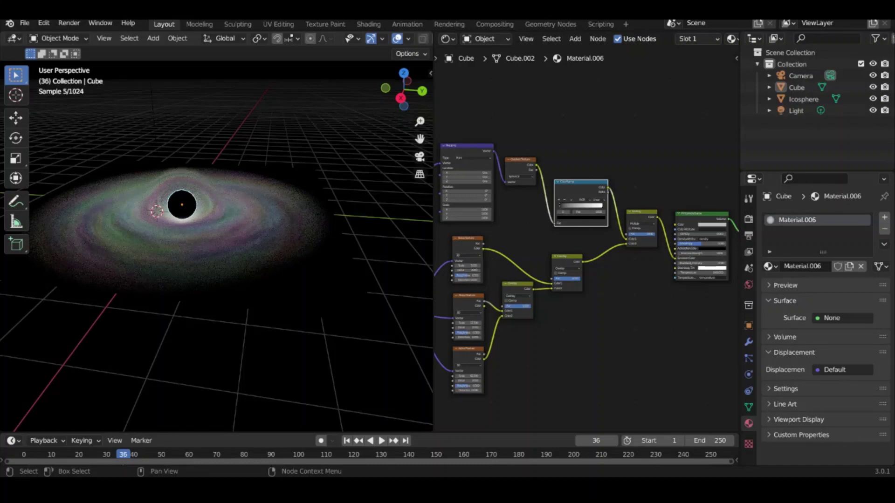
scroll(610, 217, up, 2)
scroll(610, 216, up, 3)
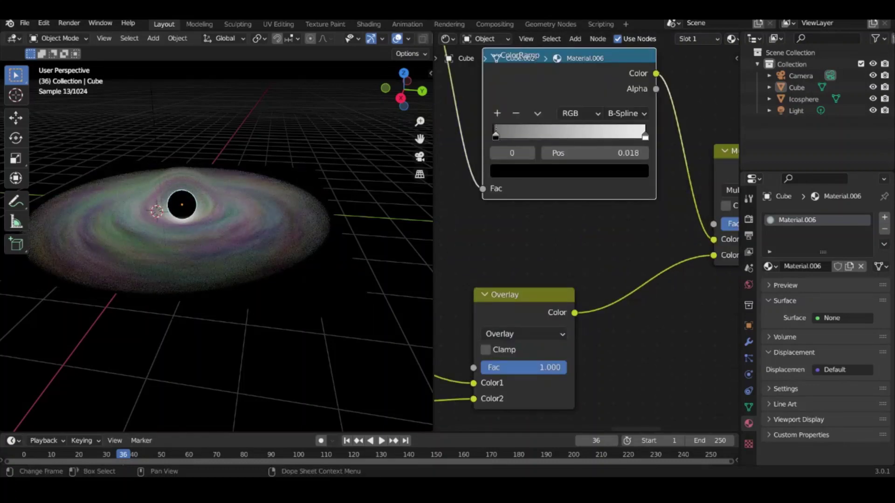
drag(496, 135, 515, 135)
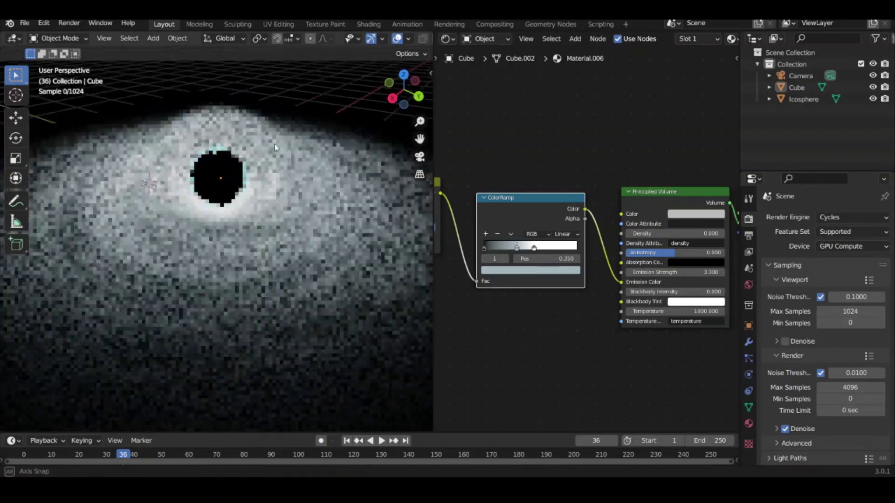
- Place a ramp stop at about 0.41 and add another stop to the ColorRamp
middle_drag(275, 148, 294, 163)
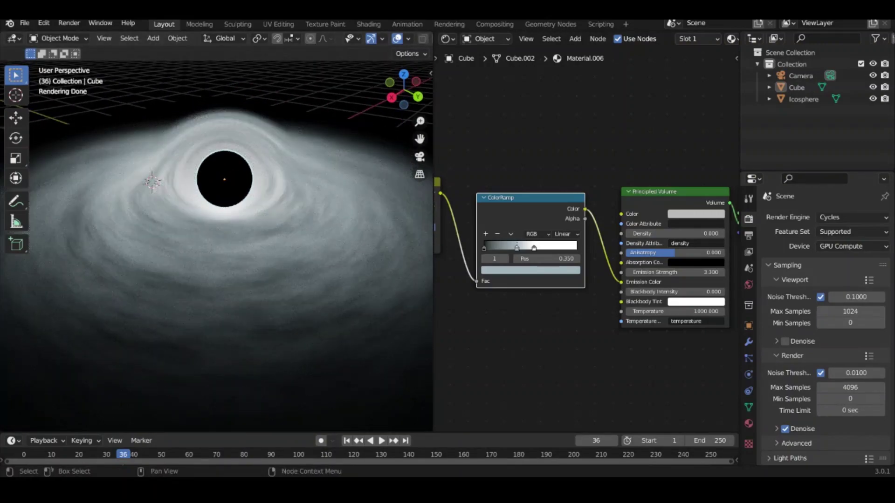
click(531, 270)
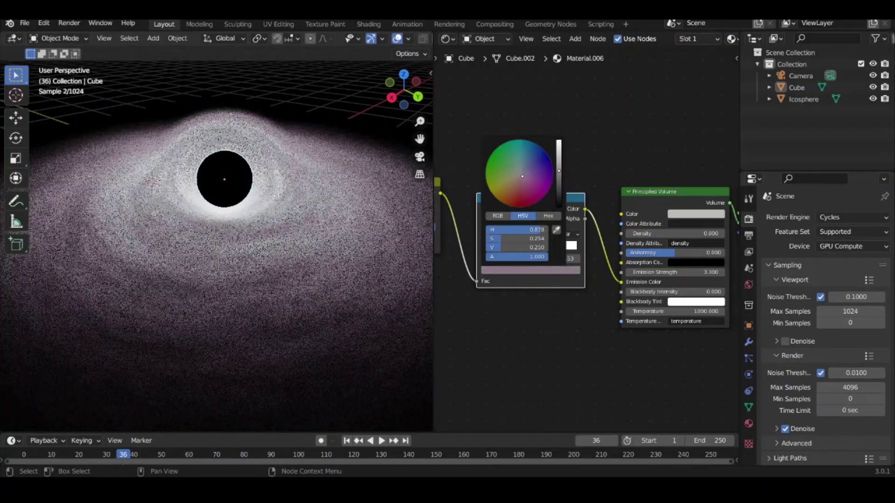
drag(526, 248, 523, 249)
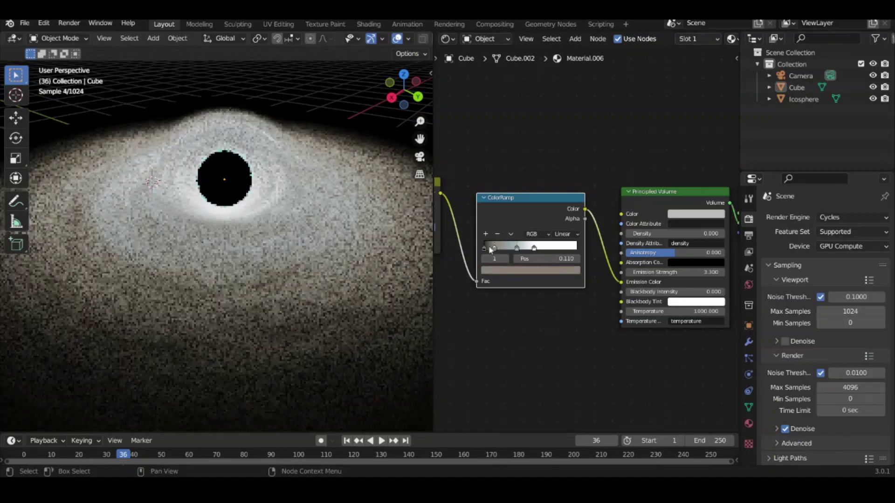
click(485, 234)
click(531, 271)
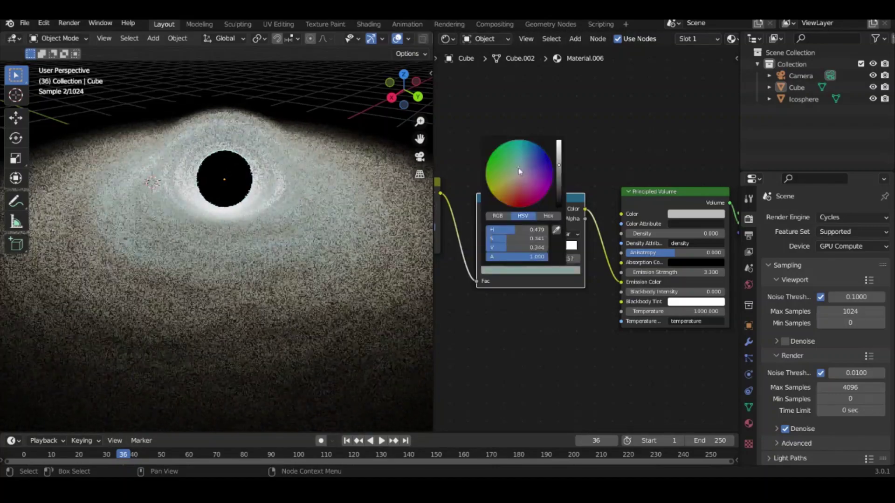
- Colour the first ramp stop light blue
click(488, 249)
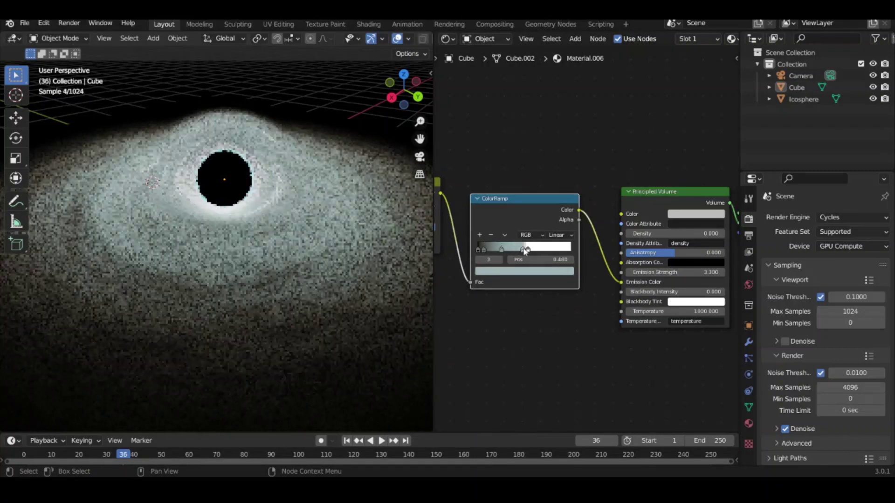
click(527, 270)
click(522, 167)
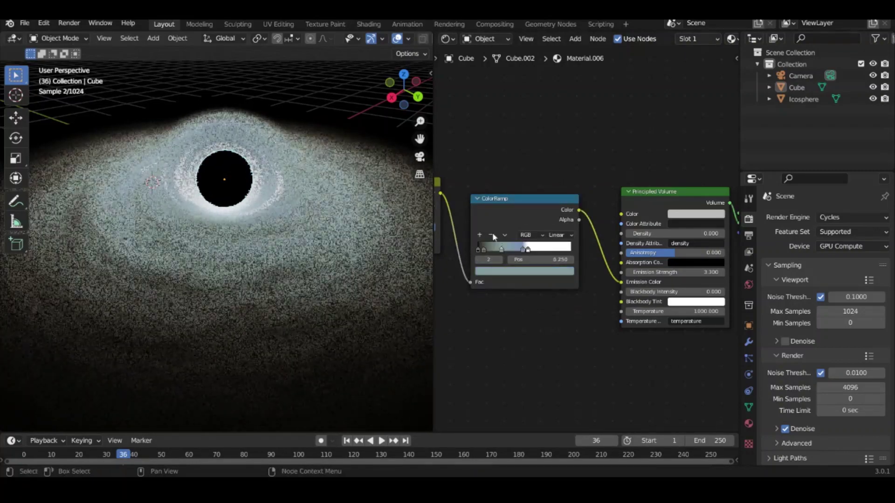
click(489, 247)
click(527, 271)
click(523, 249)
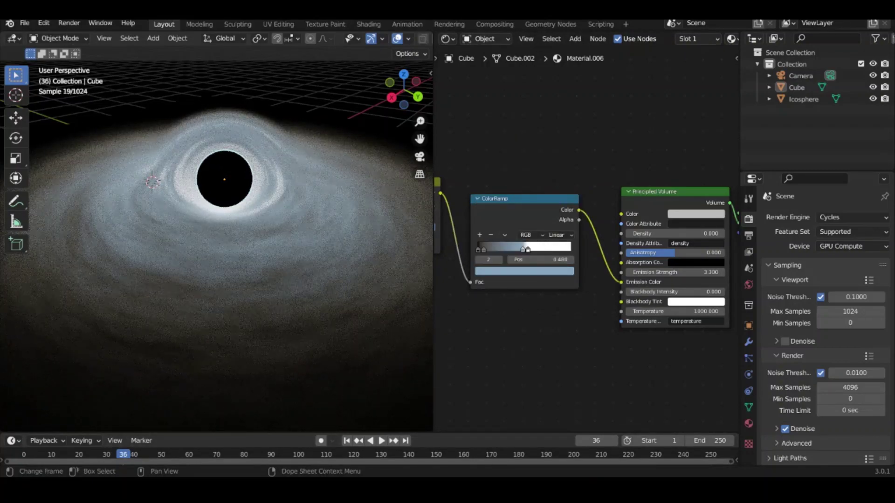
- Make the last ramp stop white and slide it to the far end at 1.0
click(528, 250)
click(525, 271)
click(518, 170)
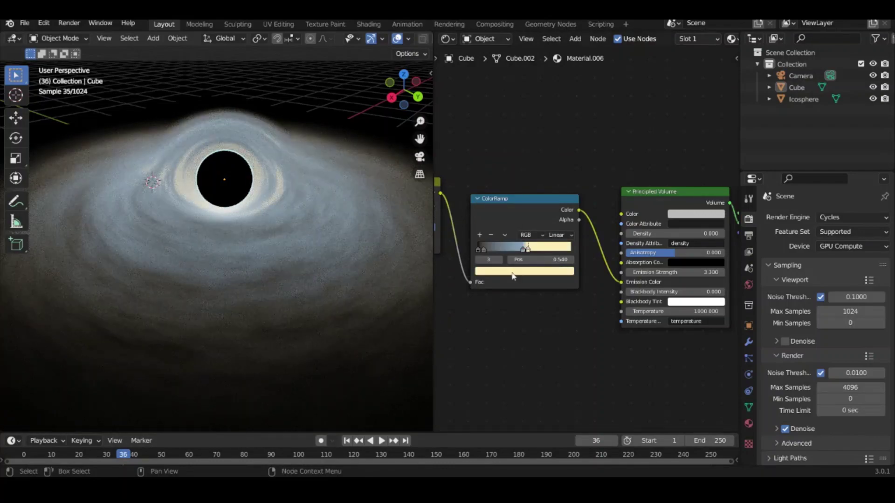
click(513, 276)
click(511, 175)
key(g)
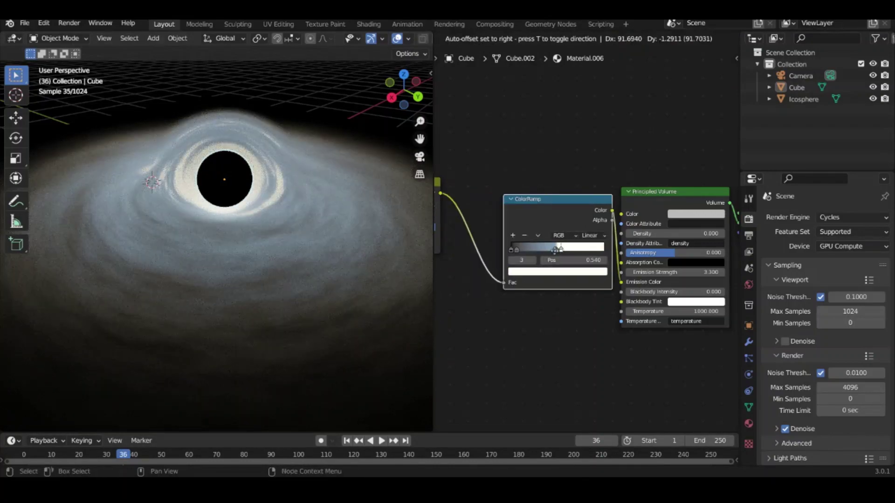
key(Escape)
drag(539, 247, 588, 247)
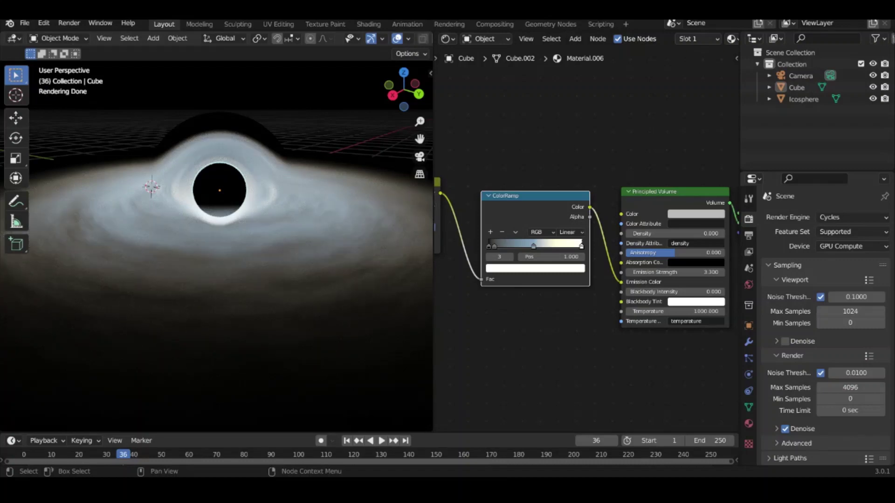
- Connect the noise Mix colour to Principled Volume Density and move the ColorRamp down
scroll(589, 173, down, 3)
scroll(589, 174, up, 3)
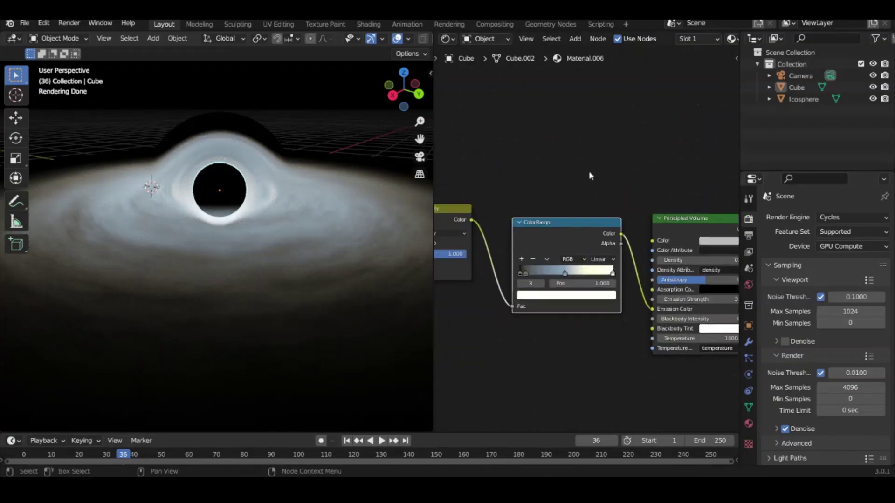
drag(472, 220, 651, 260)
drag(560, 222, 552, 318)
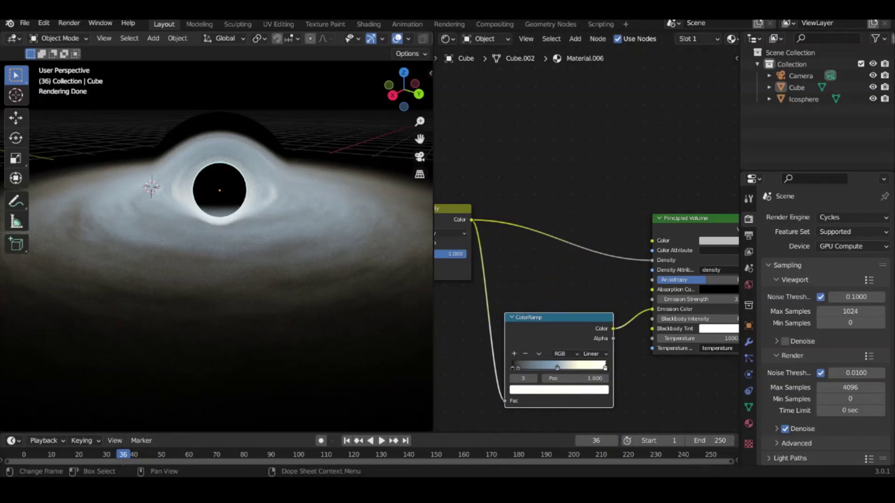
- Insert a Math node set to Multiply by 100 into the density link
key(shift+a)
text(ma)
key(Return)
click(557, 242)
click(558, 238)
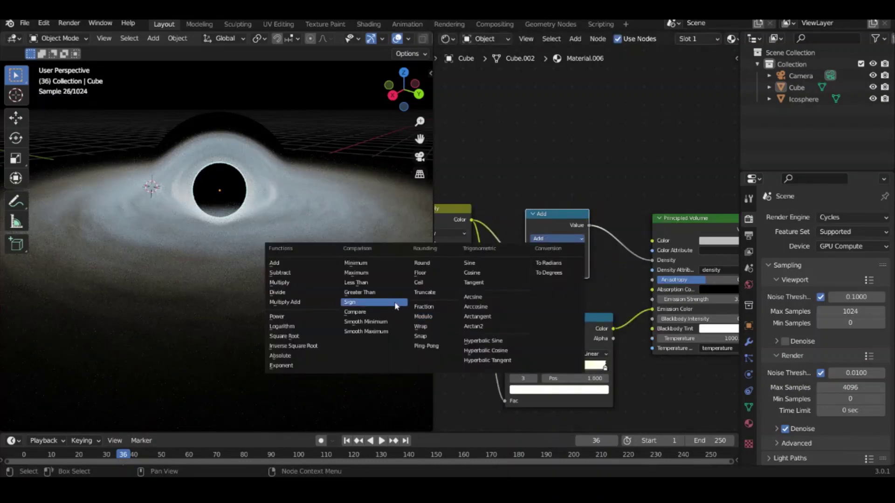
click(279, 282)
- Switch the render device to CPU, then undo back to GPU Compute
click(850, 246)
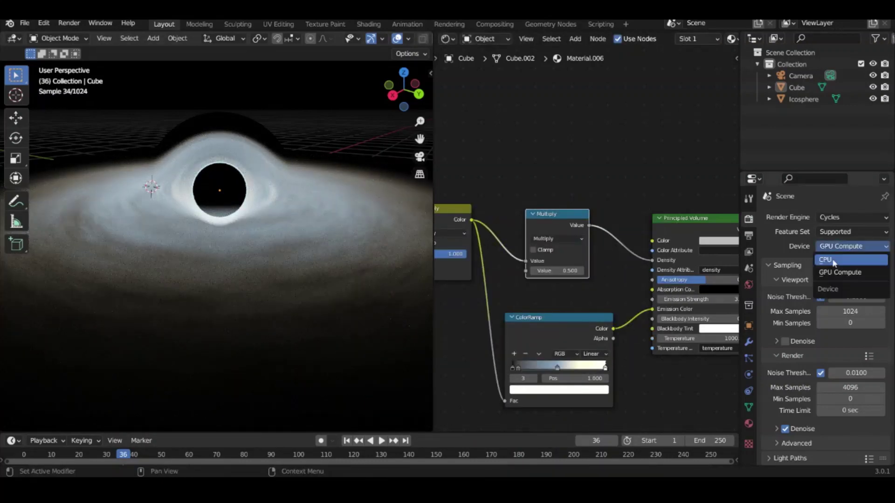
click(834, 265)
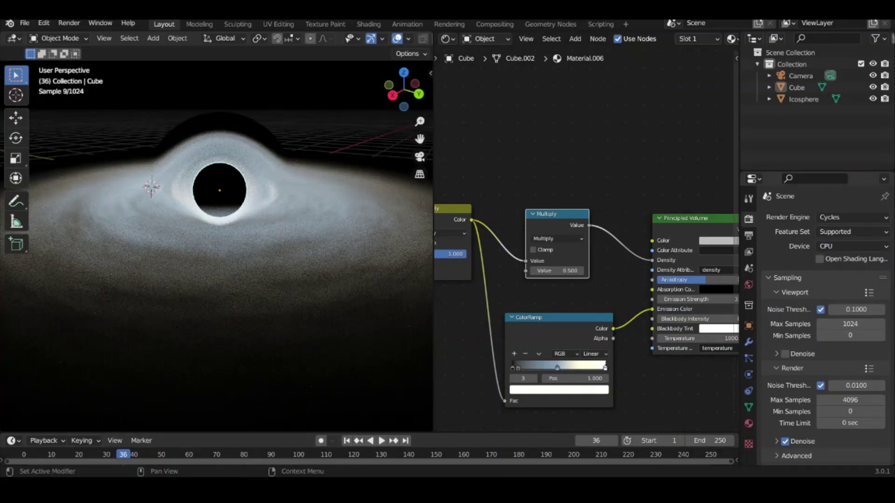
key(ctrl+z)
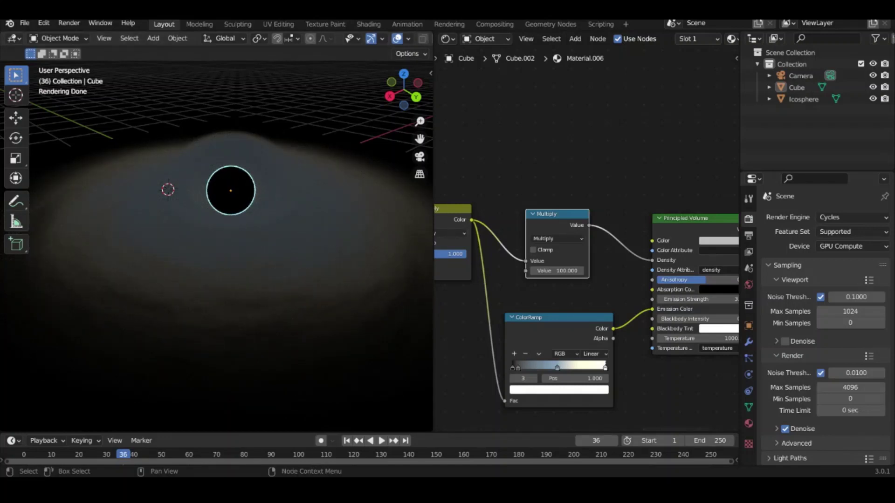
- Duplicate the texture nodes above the originals and lower the bottom Noise Texture scale to about 30
key(Home)
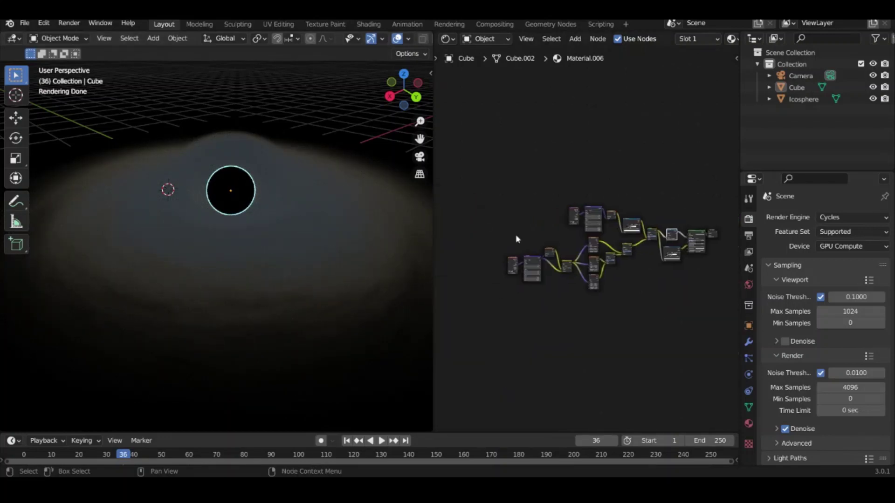
key(shift+d)
click(614, 244)
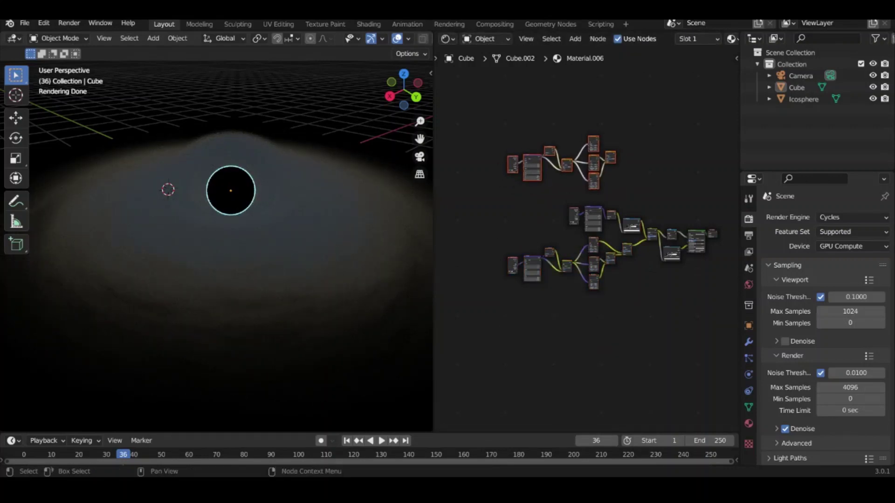
scroll(604, 132, up, 5)
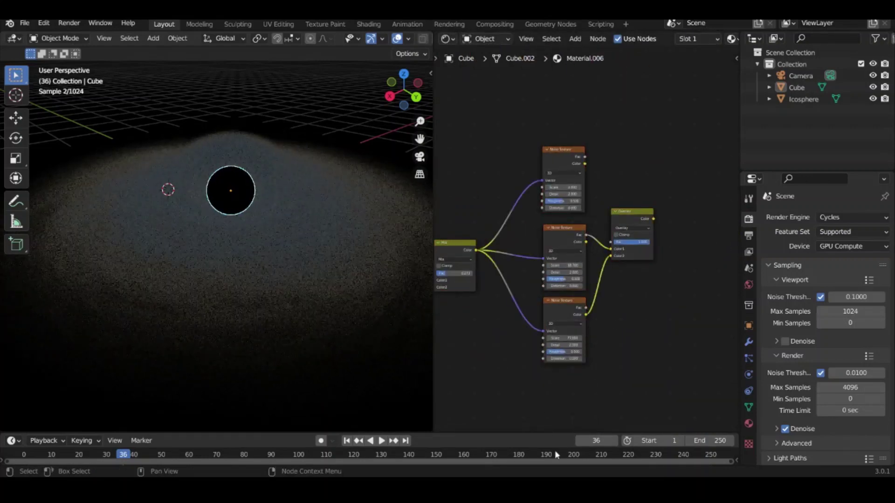
drag(564, 338, 536, 338)
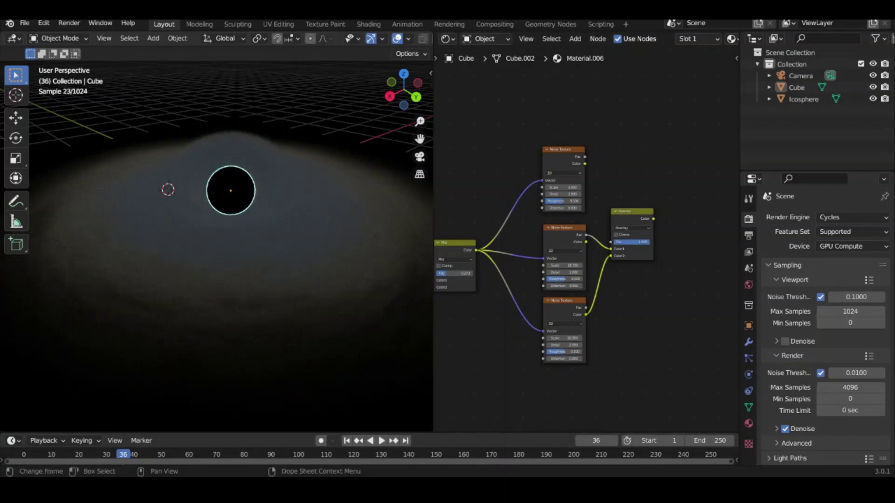
scroll(545, 200, down, 4)
- Link the Gradient Texture into a Mix set to Multiply and switch rendering to CPU
drag(550, 207, 512, 267)
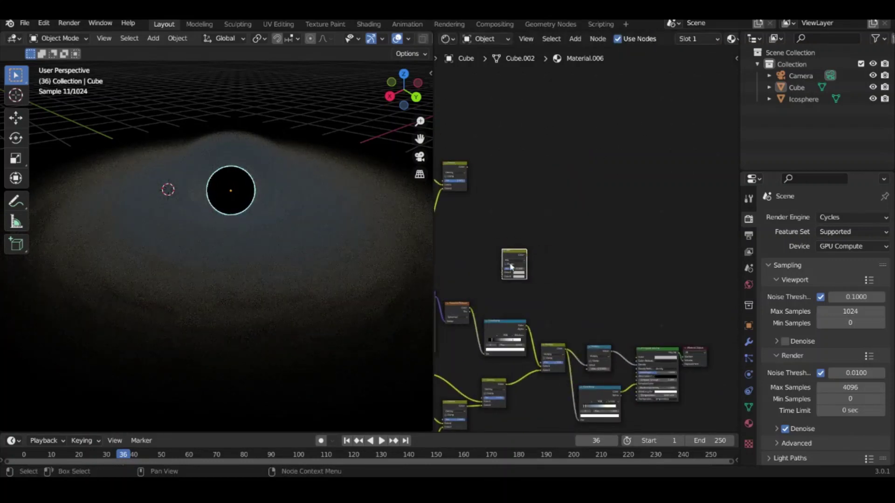
scroll(521, 306, up, 3)
scroll(522, 307, down, 3)
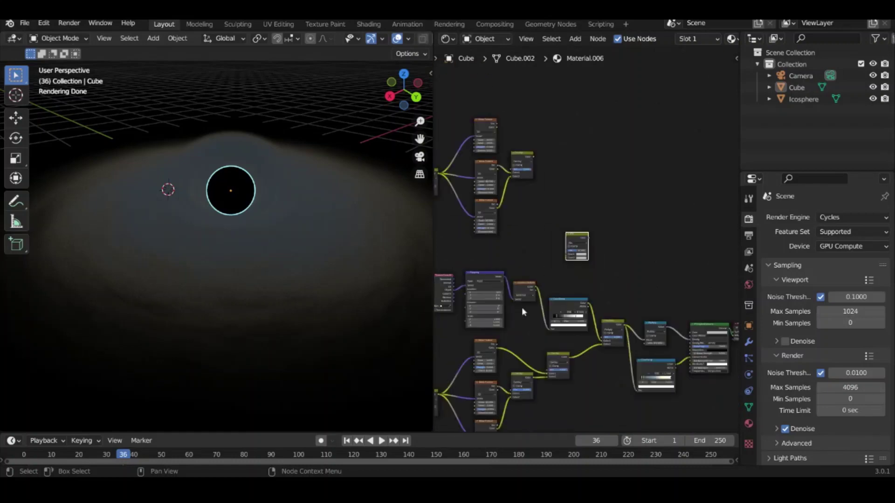
scroll(522, 307, up, 3)
drag(506, 315, 555, 266)
click(571, 245)
click(574, 267)
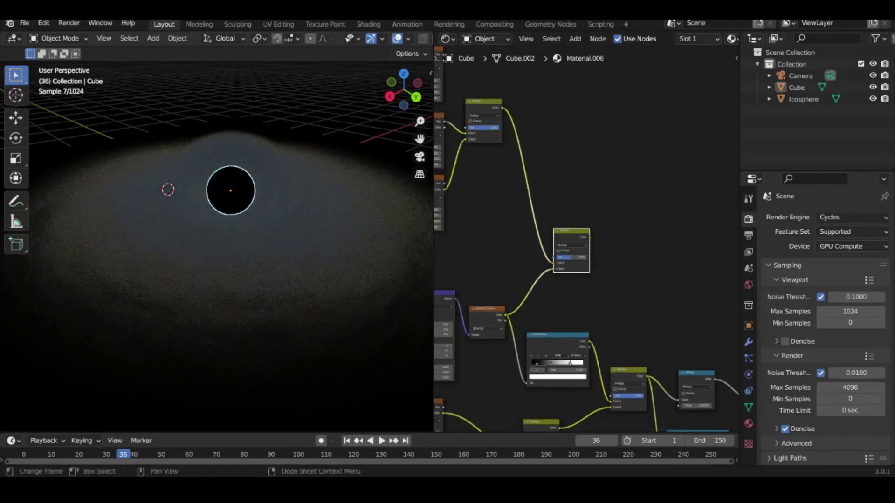
click(852, 246)
click(839, 236)
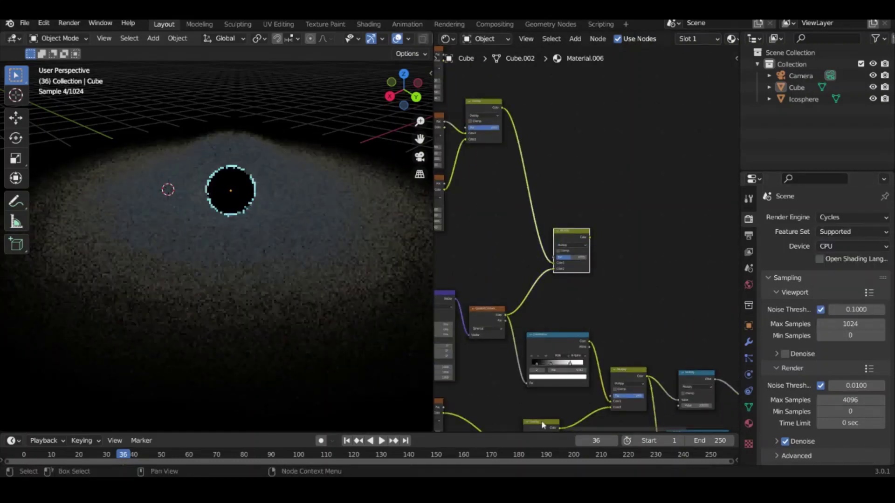
- Feed the ColorRamp into the Multiply's Color2 and chain the top Multiply into the lower one
drag(572, 235, 627, 243)
drag(589, 341, 608, 277)
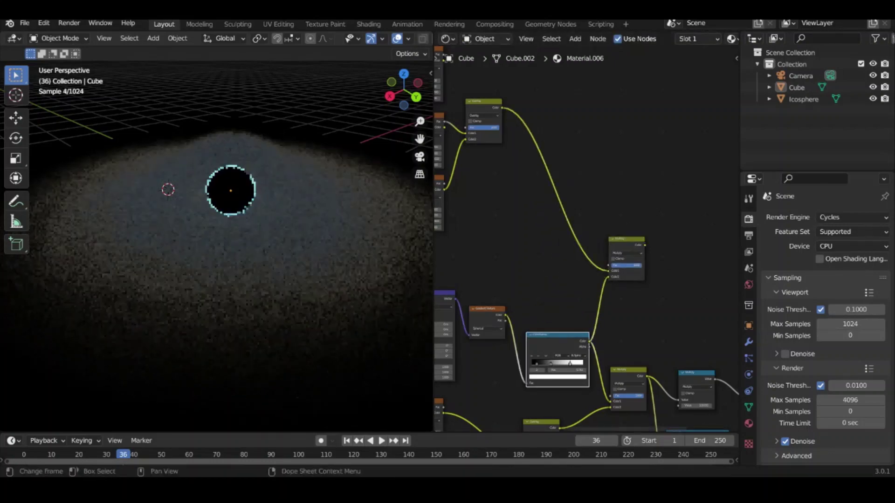
middle_drag(660, 257, 521, 218)
drag(506, 207, 540, 361)
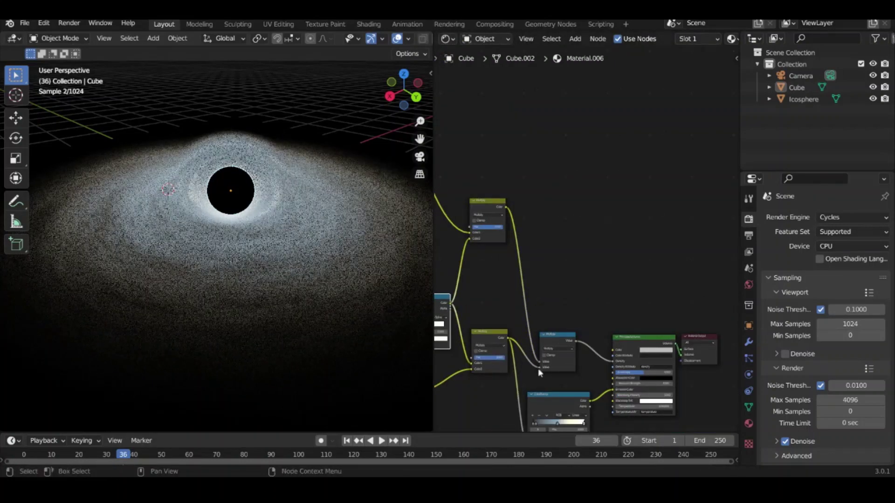
- Add a sun light to the scene above the disc
mouse_move(299, 279)
middle_down()
mouse_move(334, 315)
mouse_move(334, 447)
middle_up()
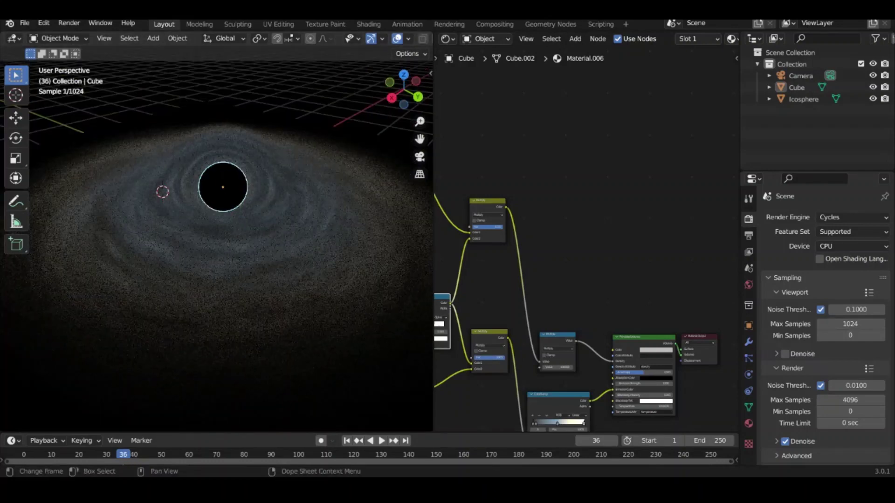
middle_drag(334, 315, 363, 176)
key(shift+a)
click(362, 176)
- Place the sun above the disc and set its strength to 12
key(g)
click(312, 203)
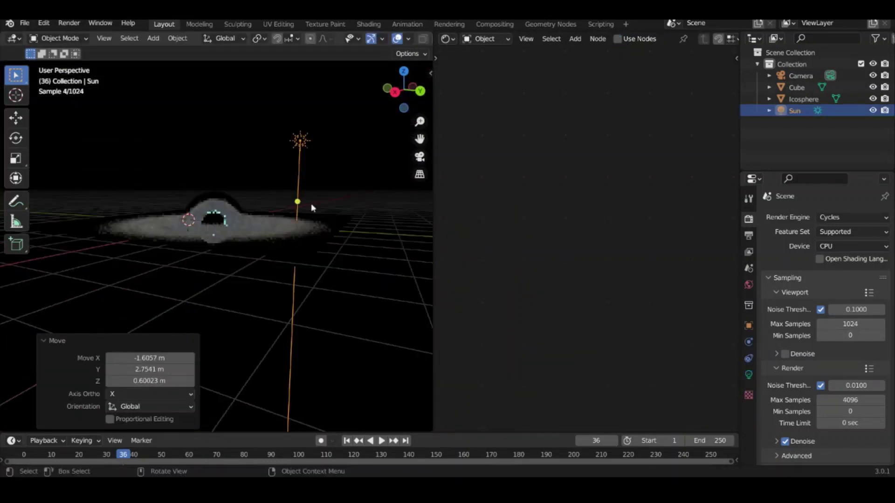
middle_drag(312, 204, 250, 239)
click(749, 374)
double_click(843, 296)
text(12)
key(Return)
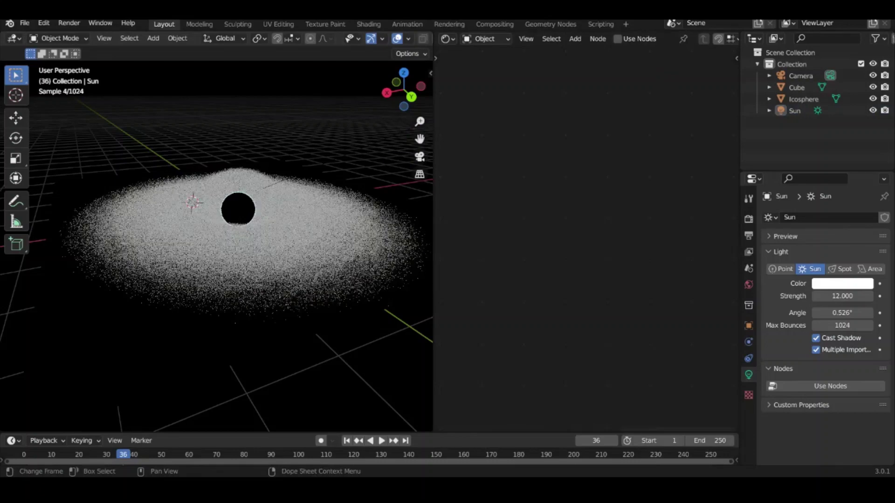
- Select the disc volume object and move its Math Multiply node upward in the node tree
click(298, 261)
click(252, 208)
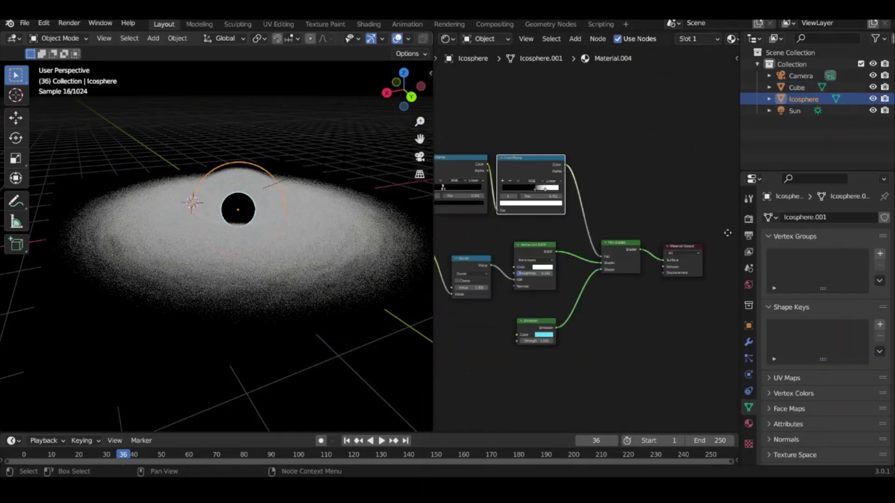
scroll(315, 249, down, 2)
click(315, 250)
drag(604, 313, 600, 261)
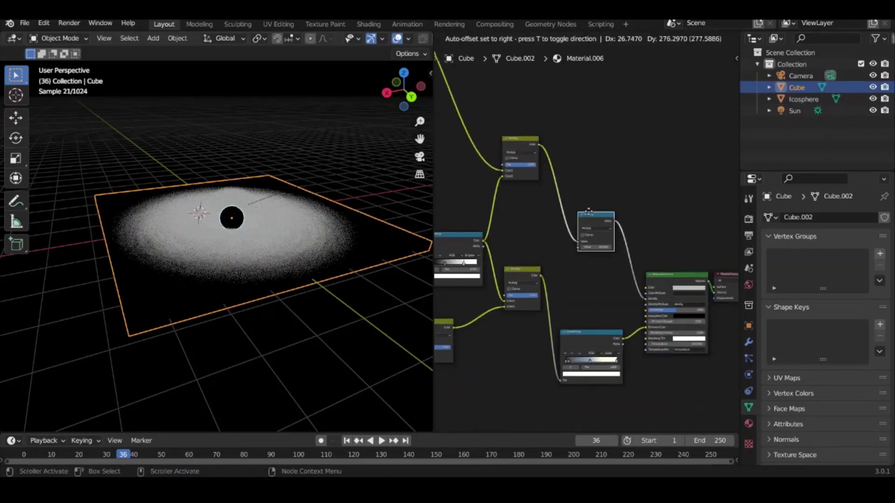
scroll(587, 243, up, 3)
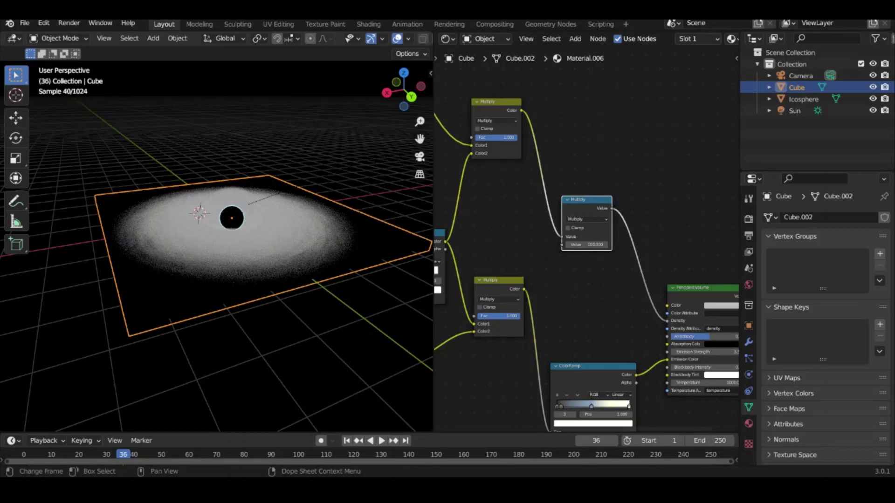
scroll(233, 233, up, 3)
scroll(233, 233, down, 1)
key(Home)
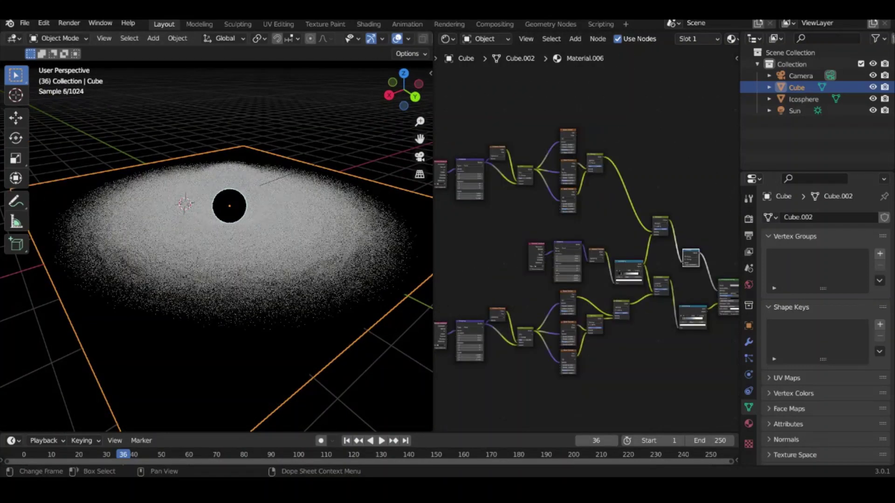
scroll(588, 224, up, 2)
scroll(587, 224, up, 2)
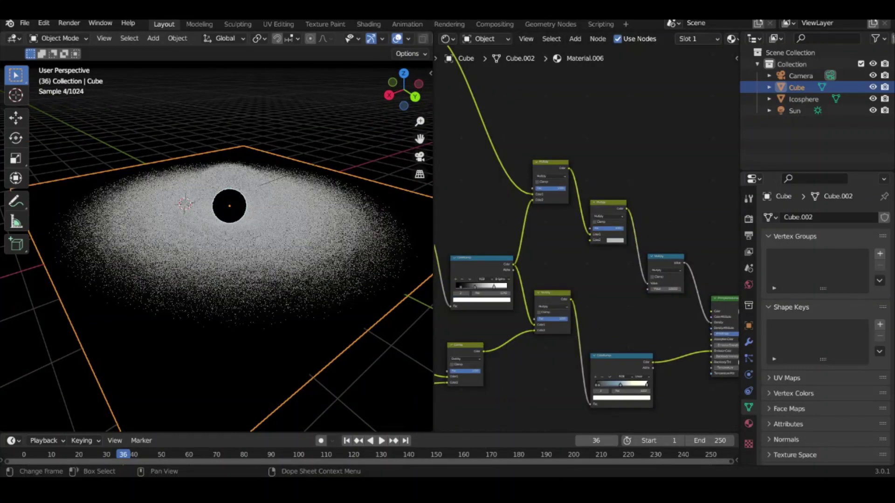
- Move the ColorRamp beside the Gradient Texture and plug the gradient into its Fac input
middle_drag(513, 224, 583, 247)
drag(541, 233, 536, 212)
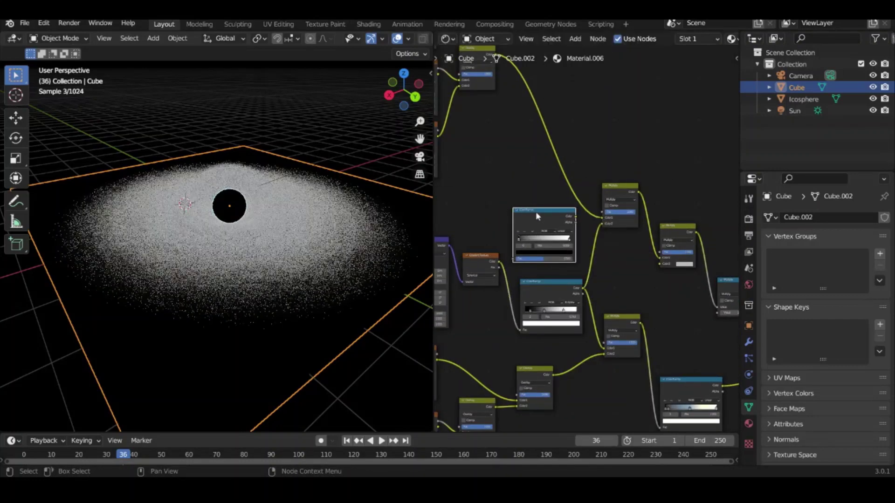
drag(499, 264, 514, 260)
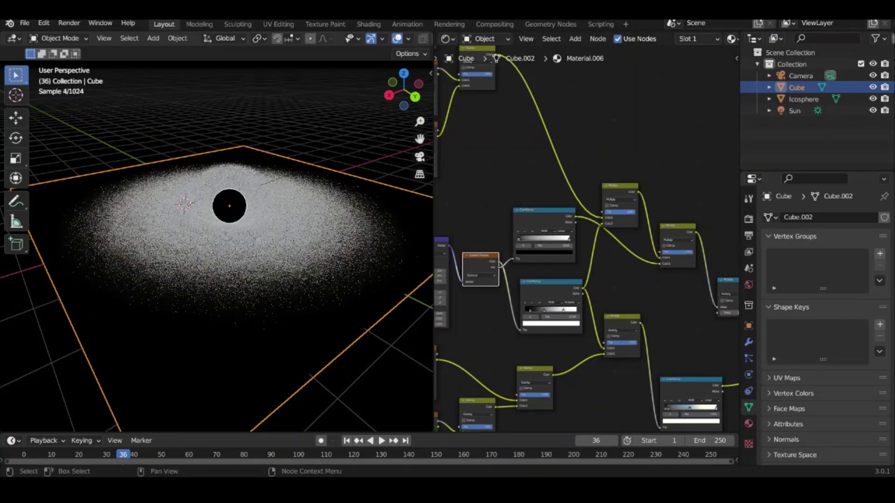
drag(570, 244, 547, 243)
- Choose a render device in the render settings and slide a ColorRamp stop left
click(749, 219)
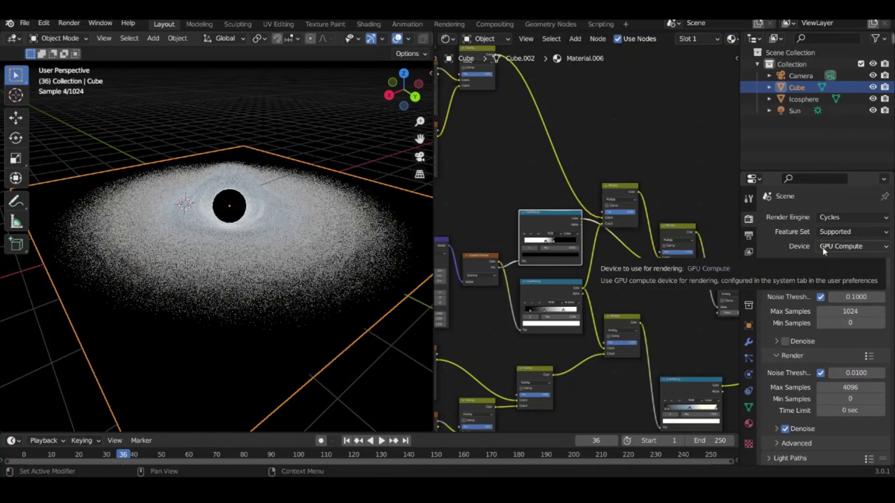
click(824, 246)
click(824, 236)
drag(546, 241, 530, 240)
- Make the ColorRamp stop white and set the render volume step rate to 0.03
click(749, 236)
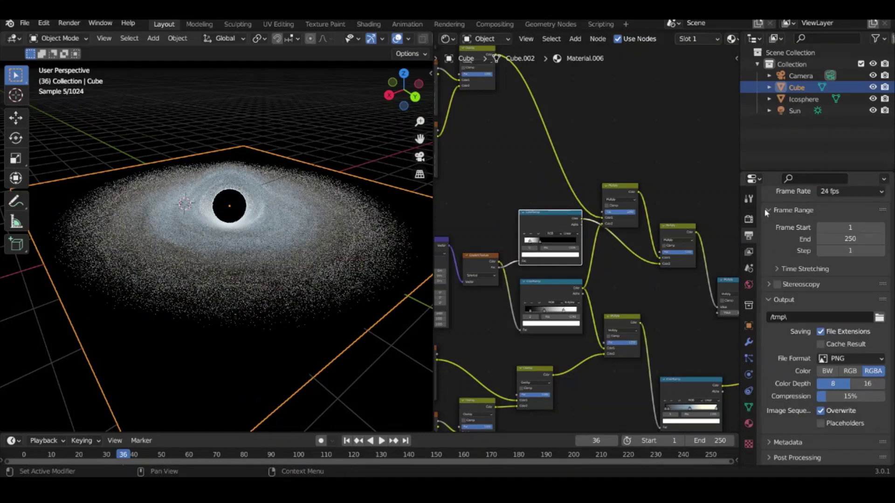
click(749, 219)
scroll(823, 322, down, 1)
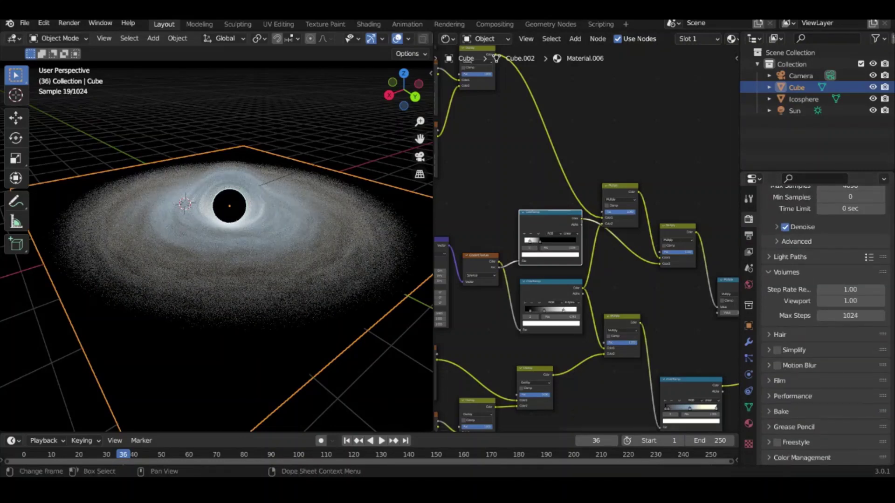
scroll(835, 261, up, 5)
scroll(836, 261, up, 4)
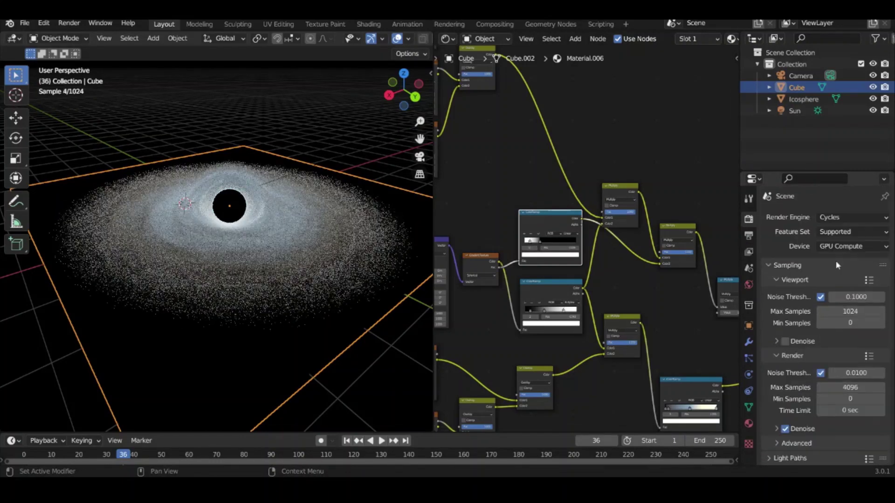
scroll(836, 261, down, 6)
scroll(777, 279, down, 3)
scroll(839, 326, up, 3)
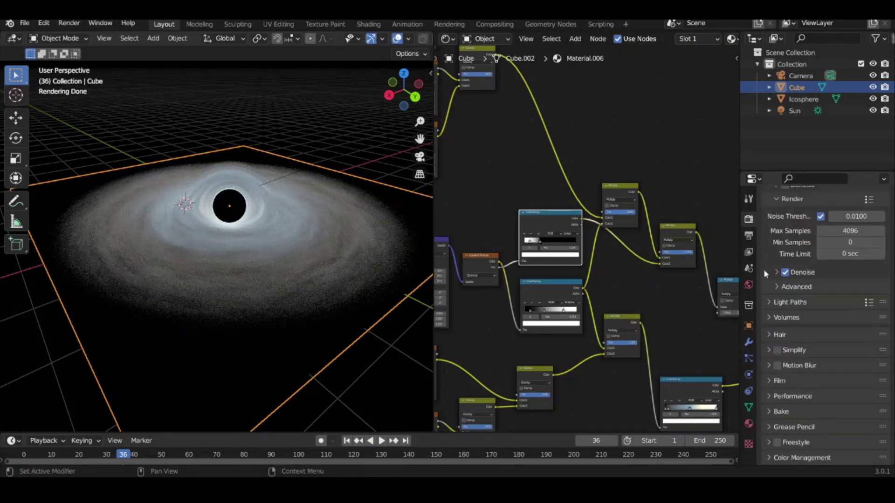
drag(839, 336, 792, 337)
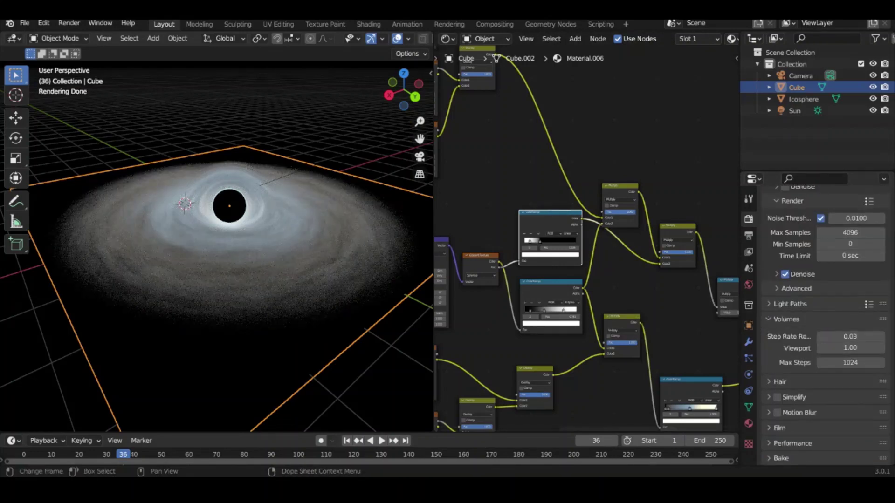
- Undo and redo recent changes, then lower both render and viewport volume step rates to 0.01
key(ctrl+z)
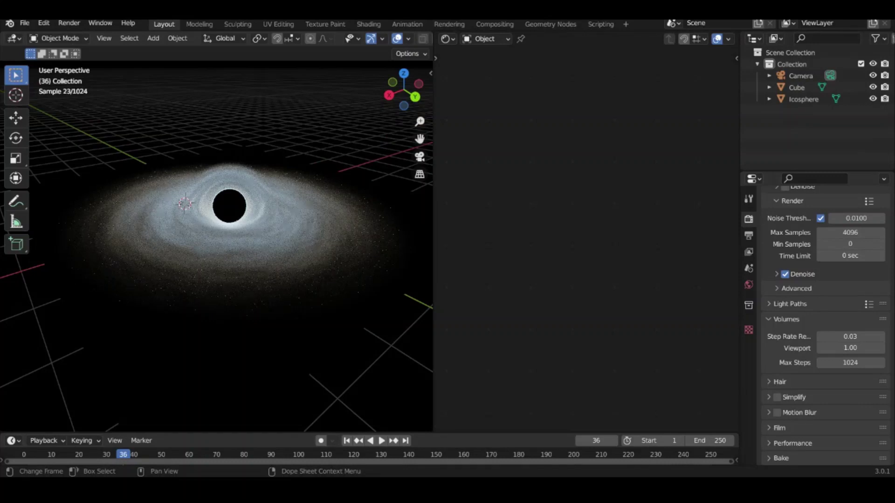
key(ctrl+shift+z)
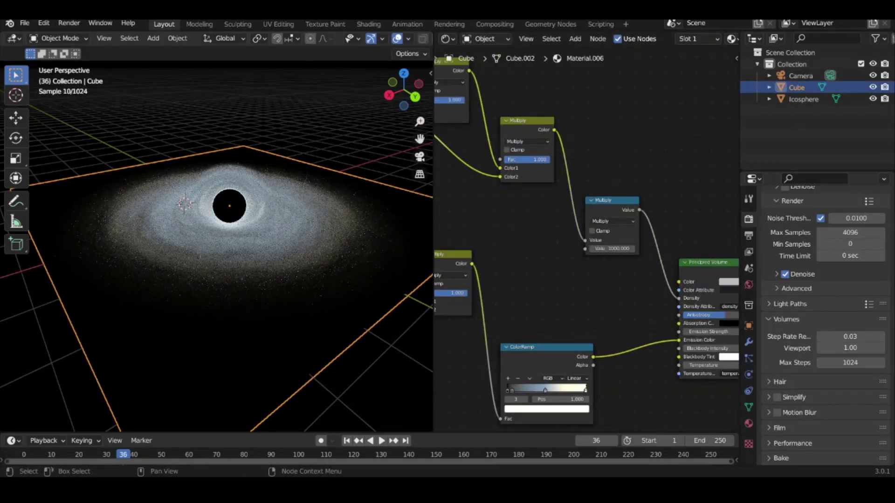
drag(829, 335, 792, 348)
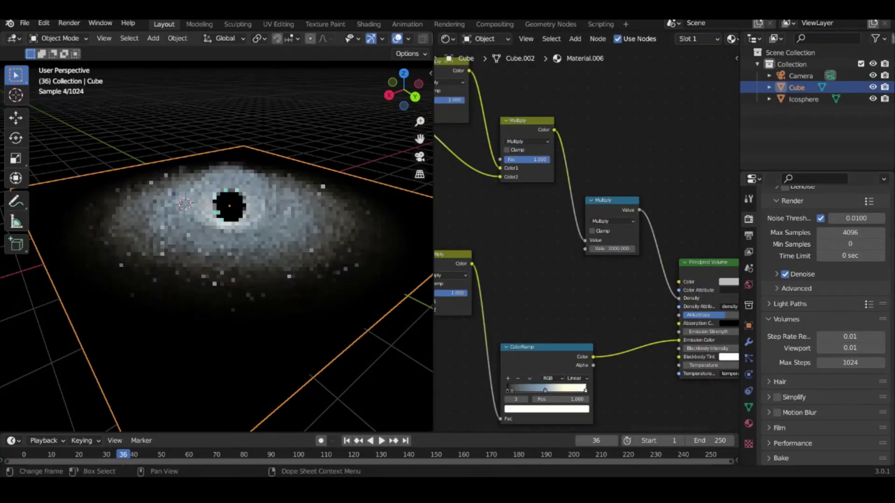